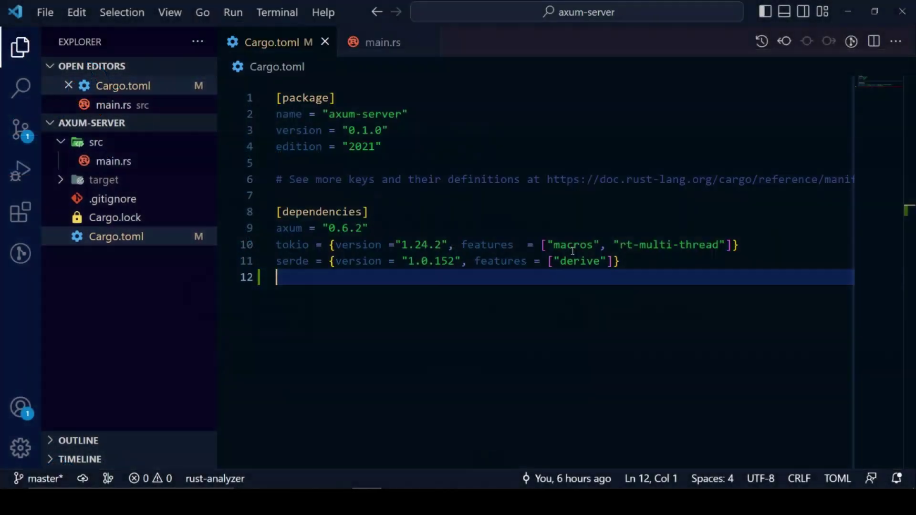
pyautogui.write('sqlx')
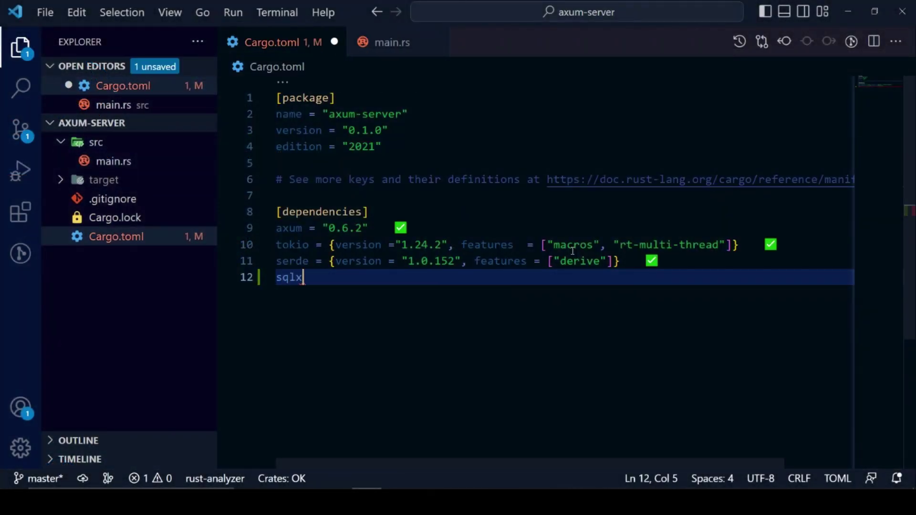
pyautogui.write(' = {')
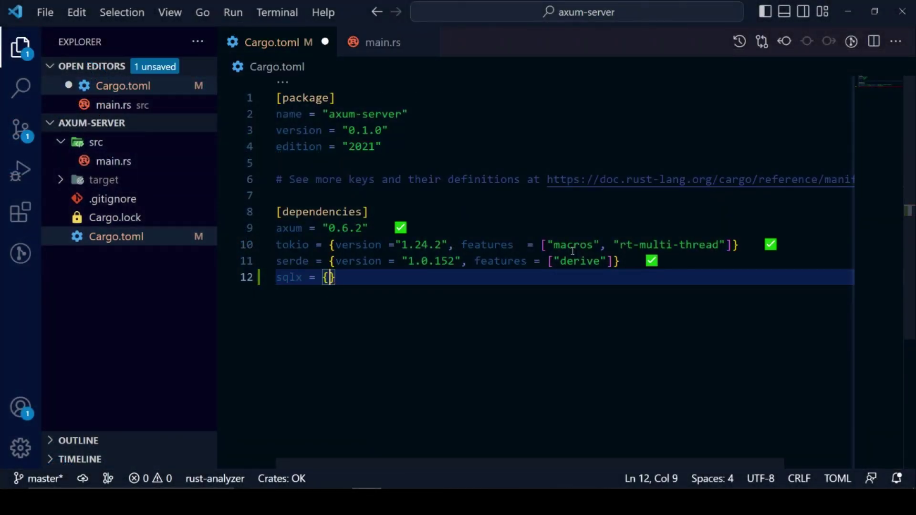
pyautogui.write('version = ')
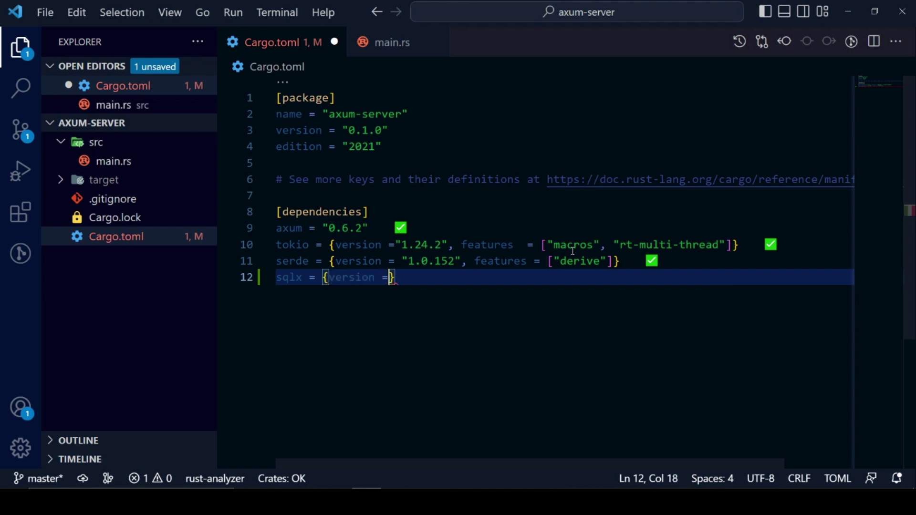
pyautogui.write('"*"')
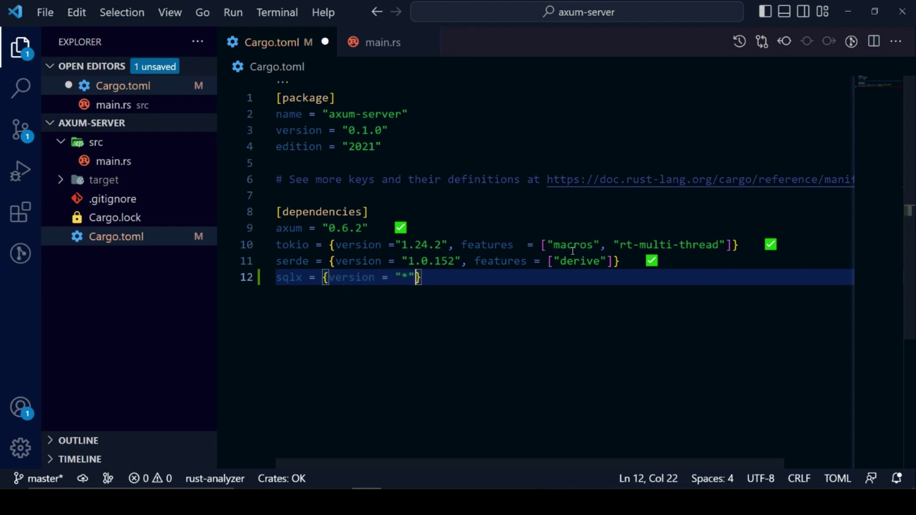
pyautogui.write(', features ')
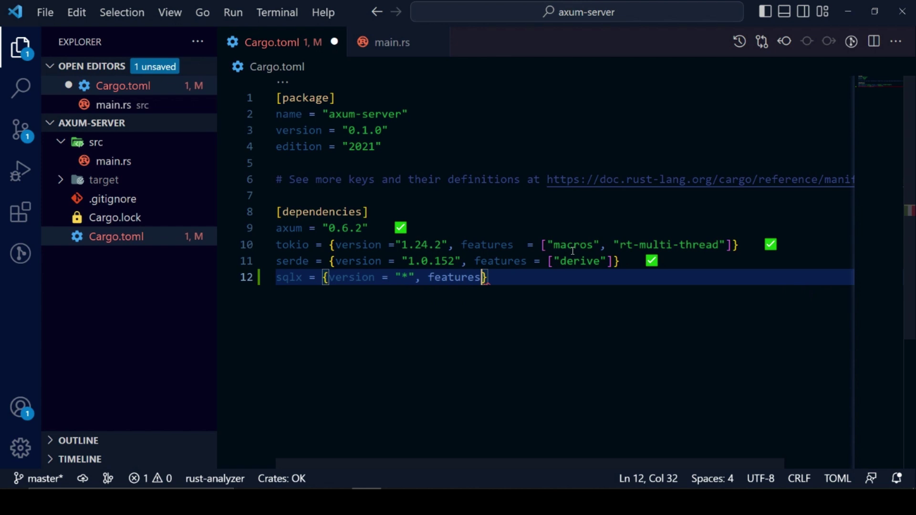
pyautogui.write('= [')
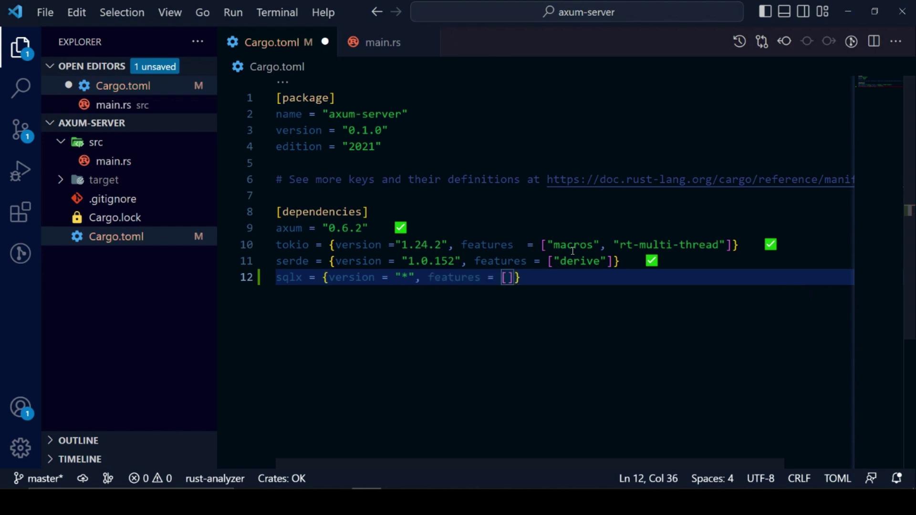
pyautogui.write('"my')
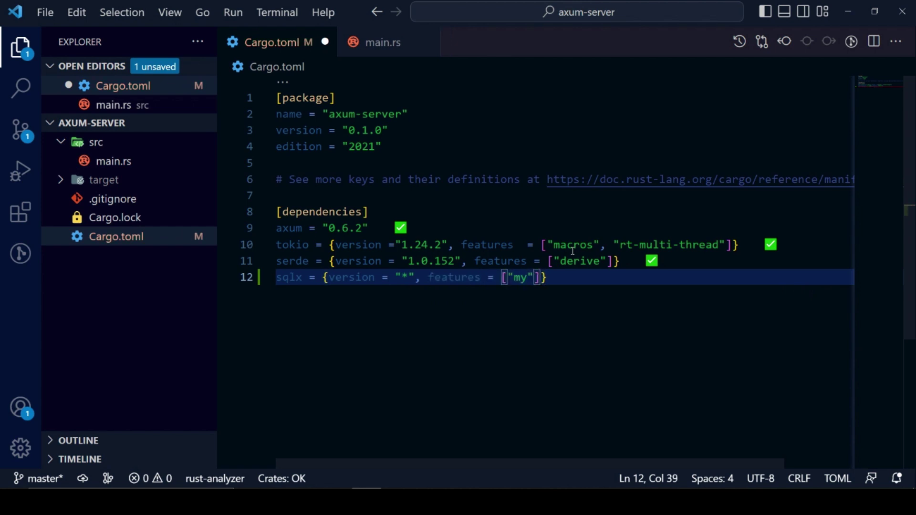
pyautogui.write('sql"')
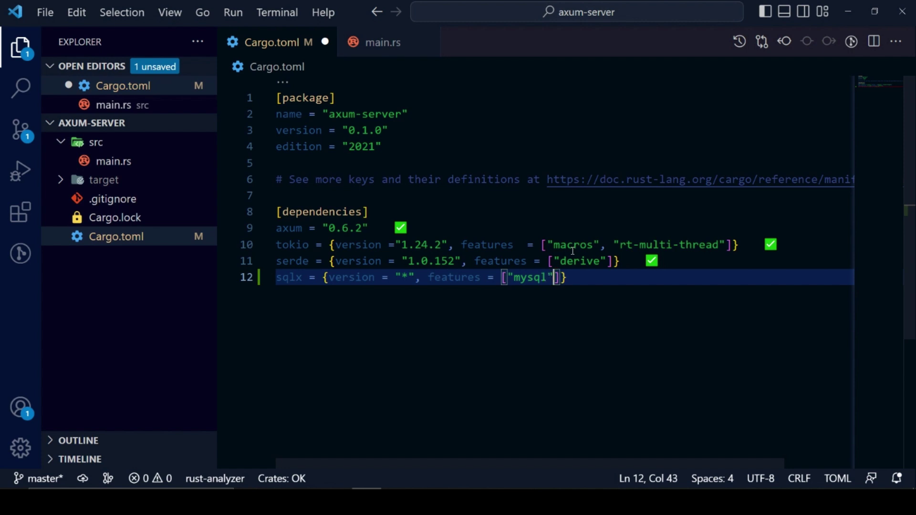
pyautogui.write(', "')
pyautogui.write('runtim')
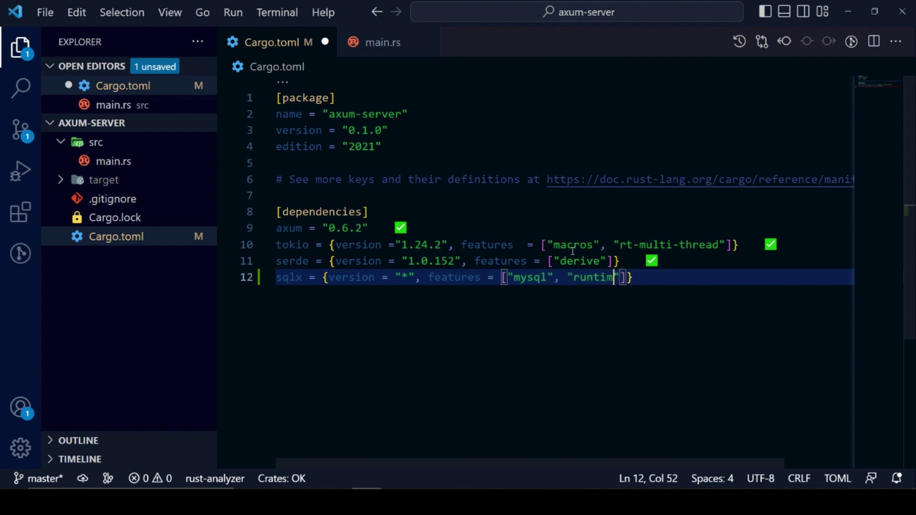
pyautogui.write('e-tok')
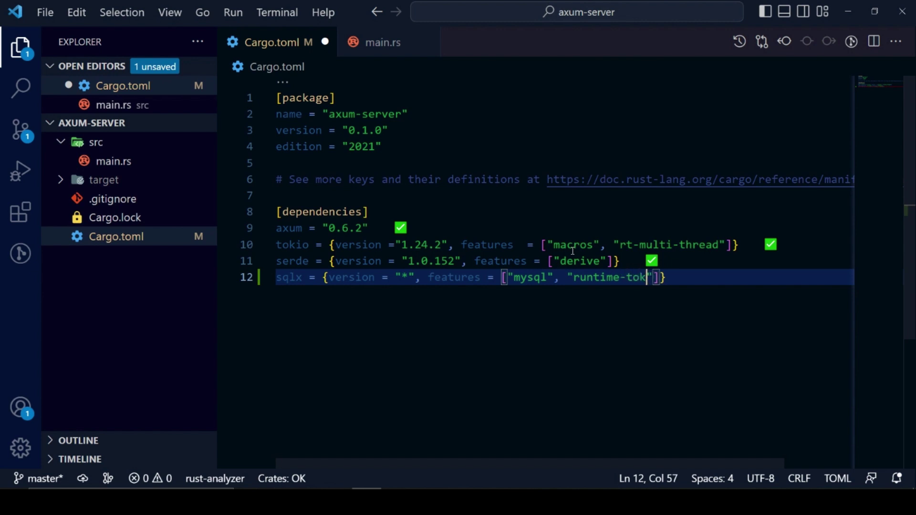
pyautogui.write('io-')
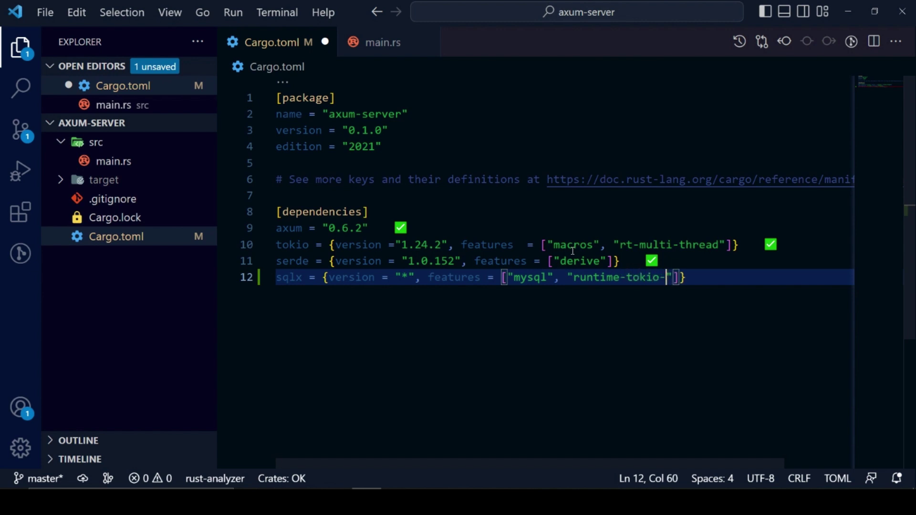
pyautogui.write('native')
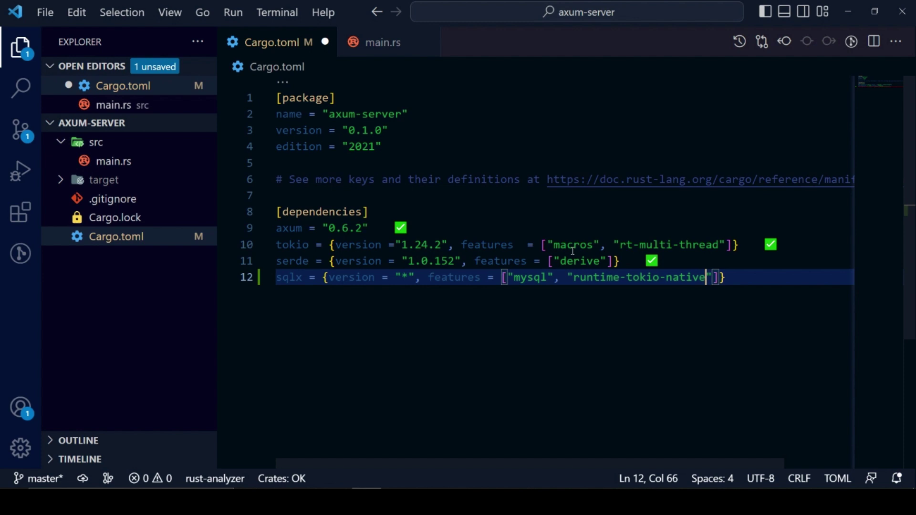
pyautogui.write('-tls')
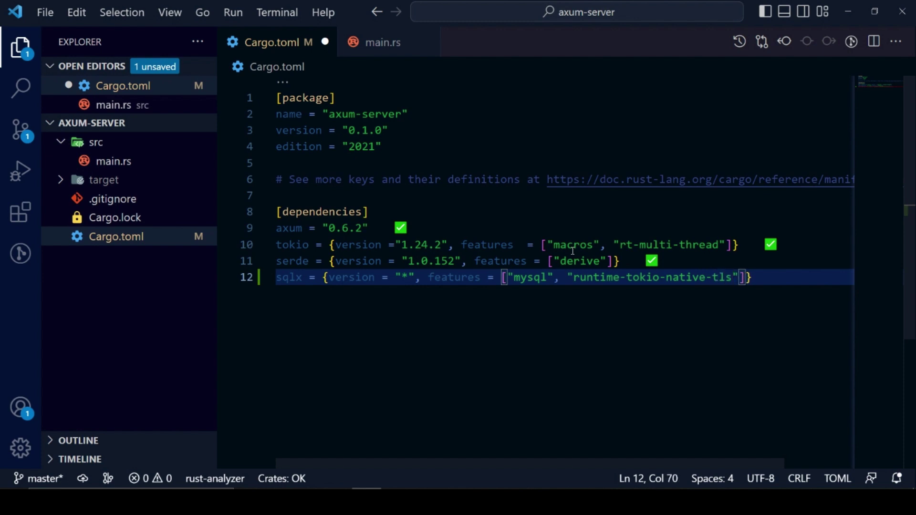
# Step: Save Cargo.toml, open main.rs, and create an empty database.rs under src
pyautogui.hotkey('ctrl', 's')
pyautogui.hotkey('ctrl', 'p')
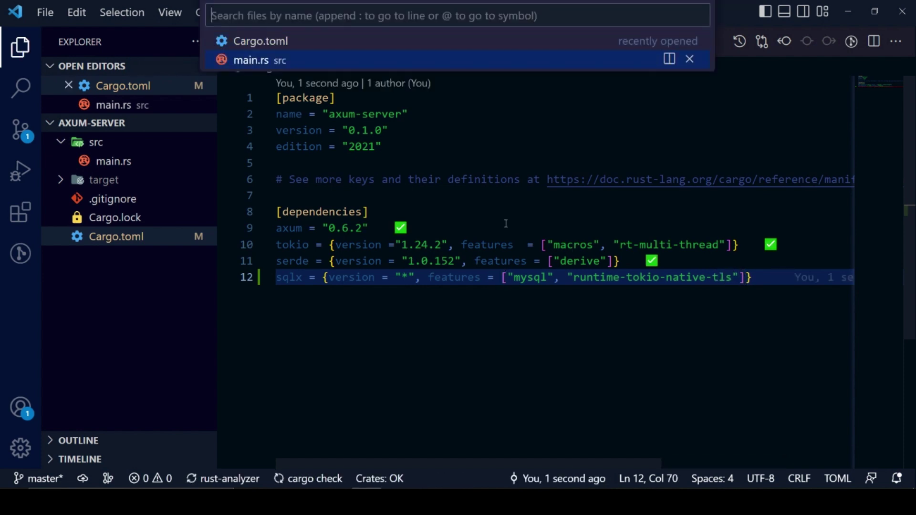
pyautogui.press('Return')
pyautogui.click(143, 123)
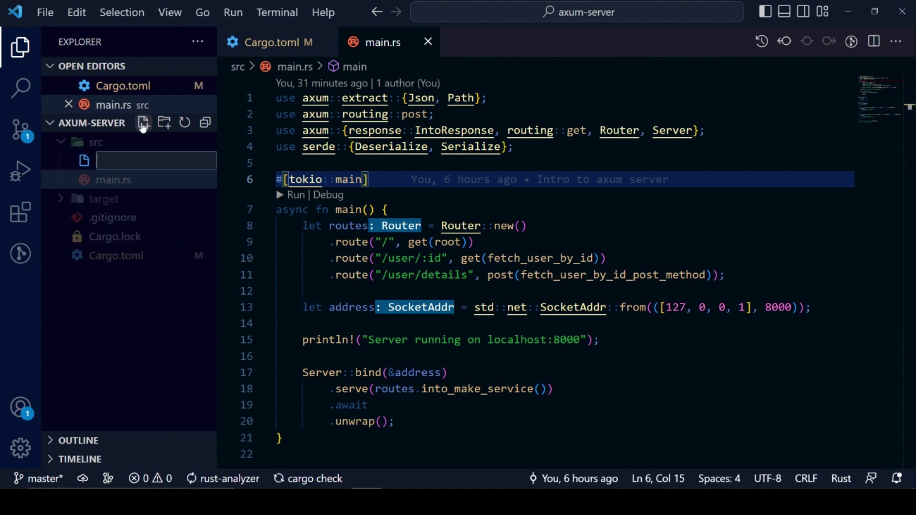
pyautogui.write('tabas')
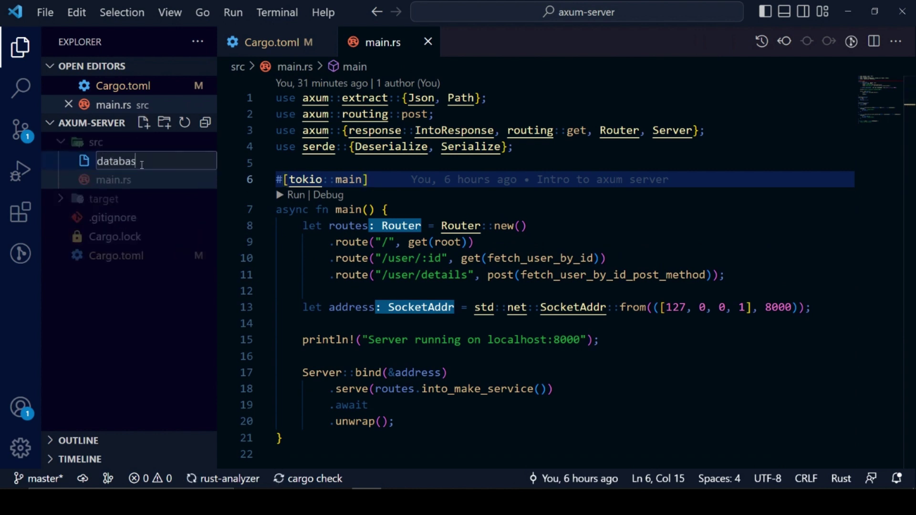
pyautogui.write('.rs')
pyautogui.press('Return')
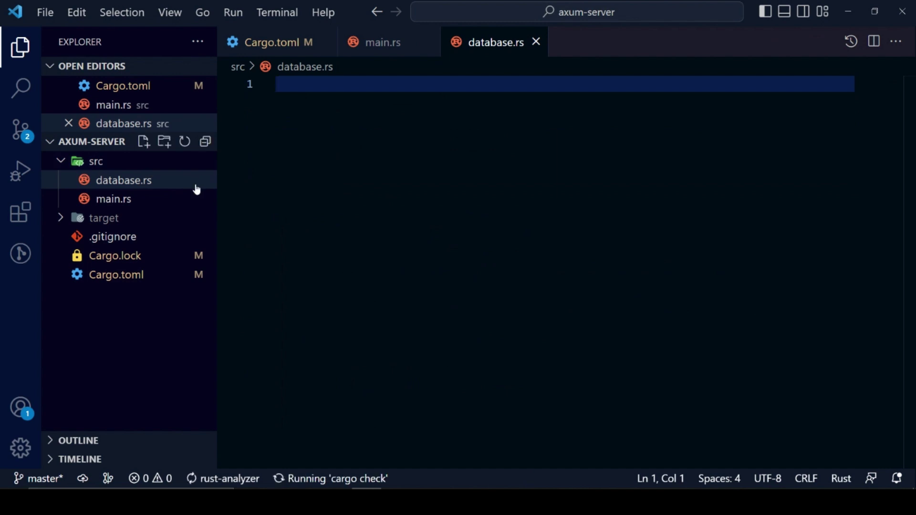
# Step: Add 'mod database;' and 'use database::*;' below the imports in main.rs
pyautogui.click(153, 201)
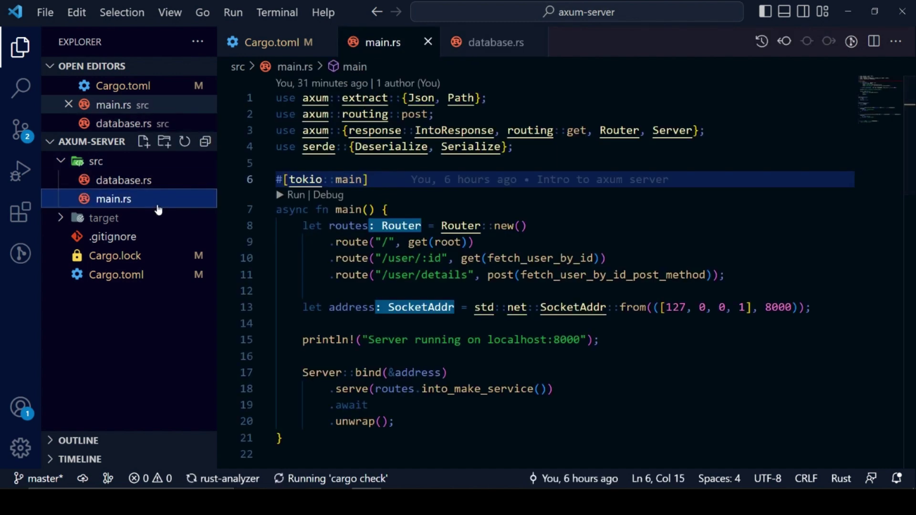
pyautogui.click(530, 148)
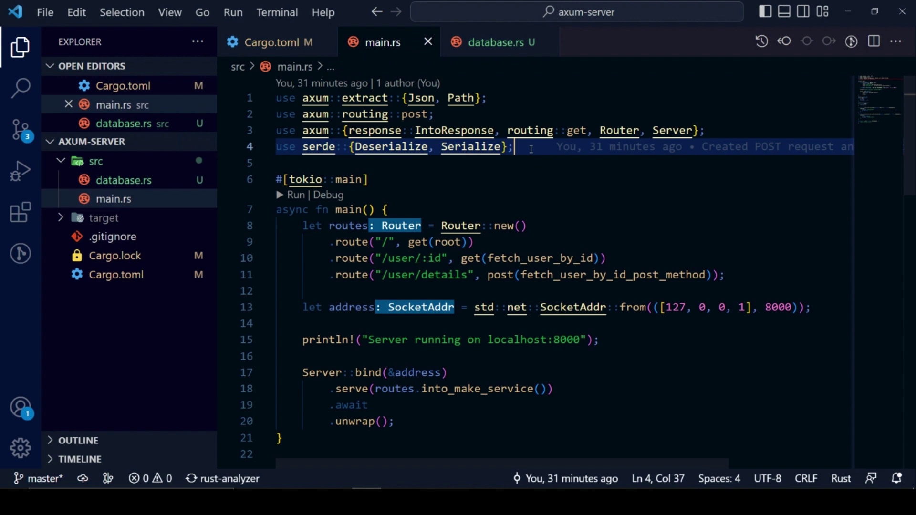
pyautogui.press('Return')
pyautogui.press('Return')
pyautogui.write('mo')
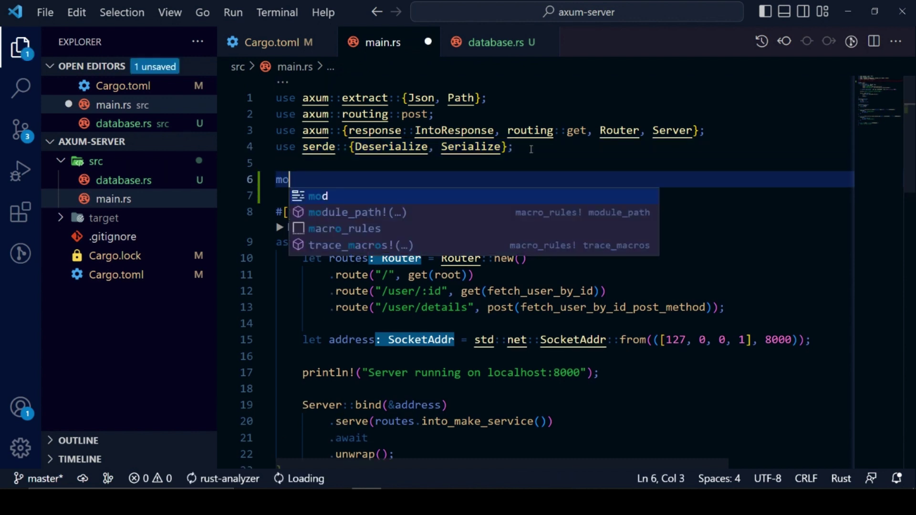
pyautogui.write('d datab')
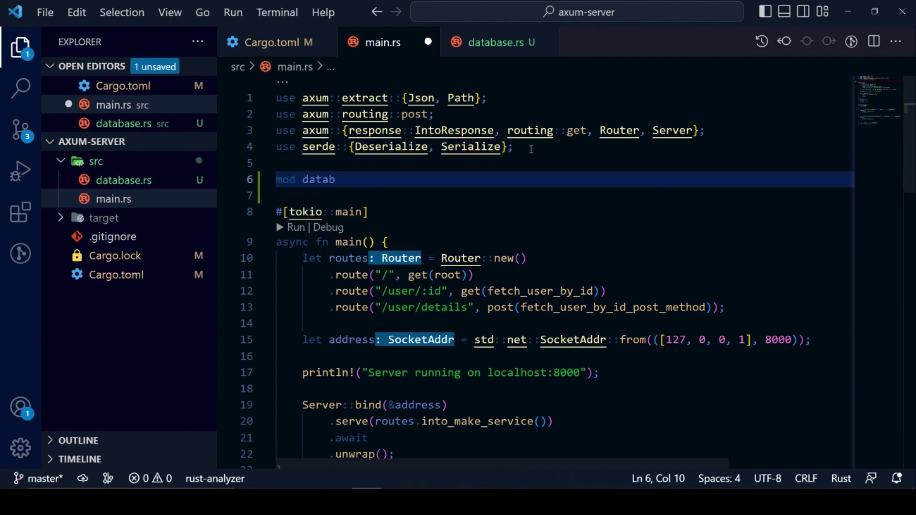
pyautogui.write('ase;')
pyautogui.press('Return')
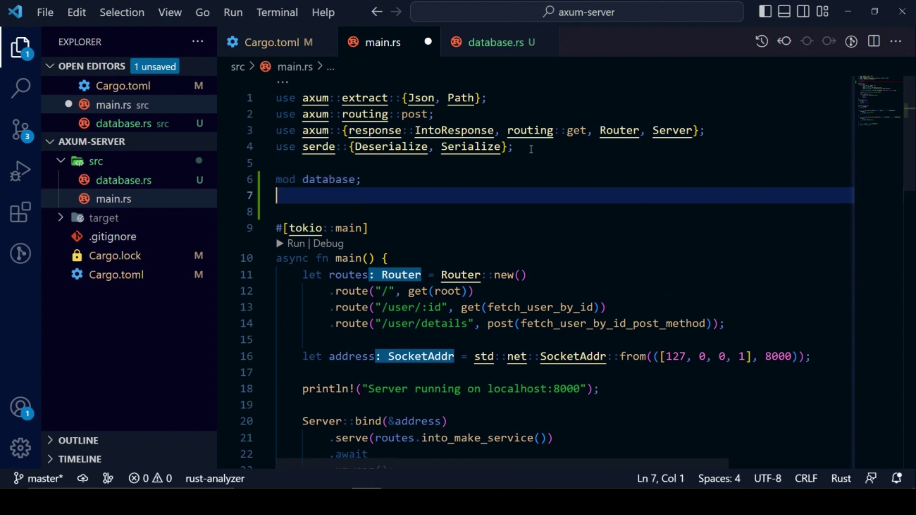
pyautogui.write('use datab')
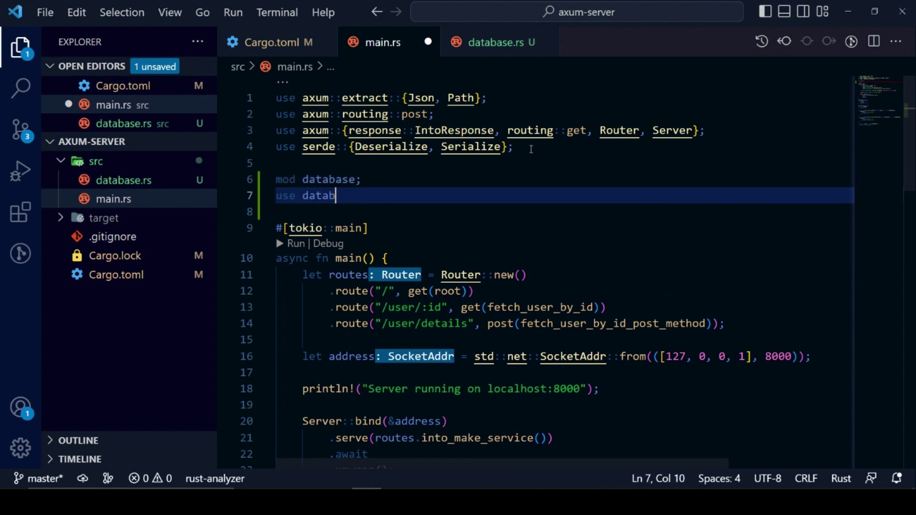
pyautogui.write('ase::*;')
pyautogui.press('Return')
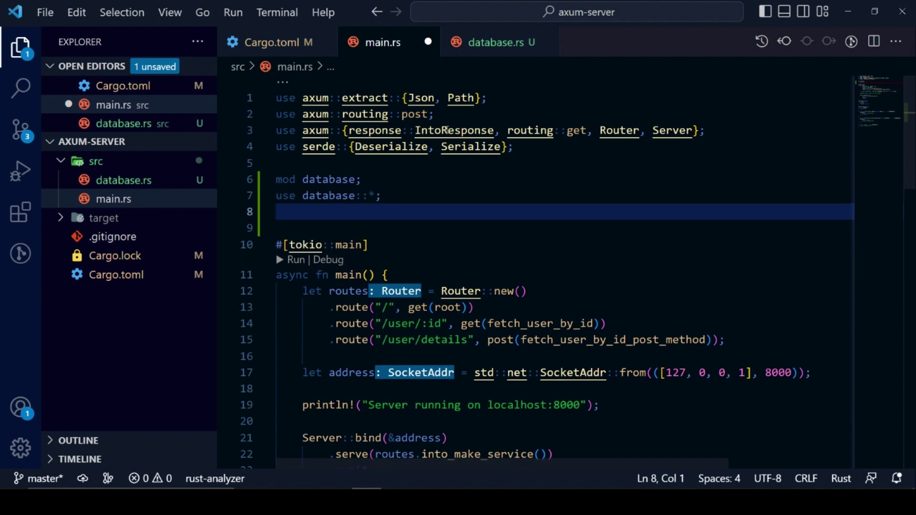
# Step: Start database.rs with the import 'use sqlx::MySqlPool;'
pyautogui.click(129, 181)
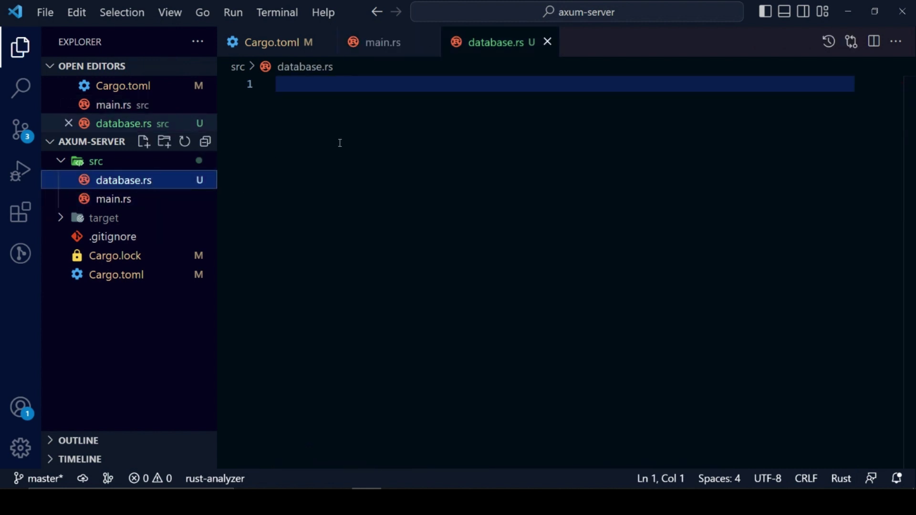
pyautogui.click(340, 143)
pyautogui.write('us')
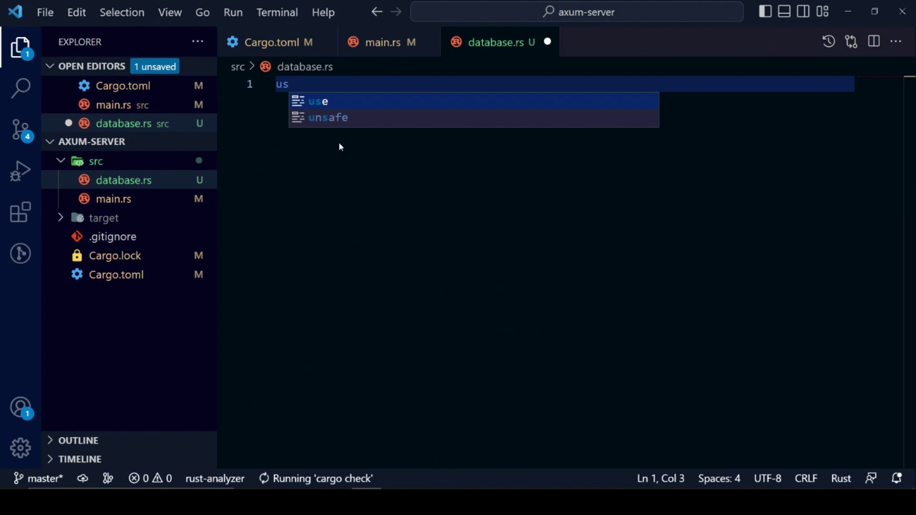
pyautogui.write('e s')
pyautogui.write('q')
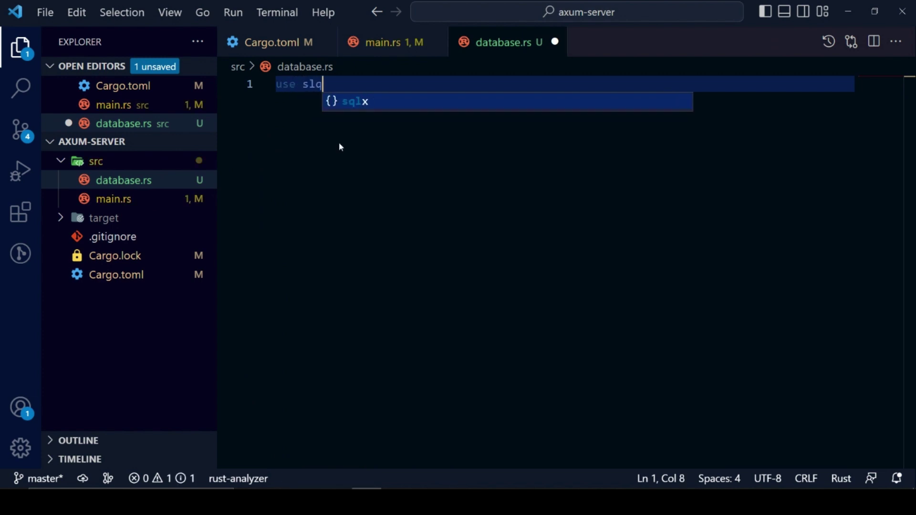
pyautogui.write('lx::My')
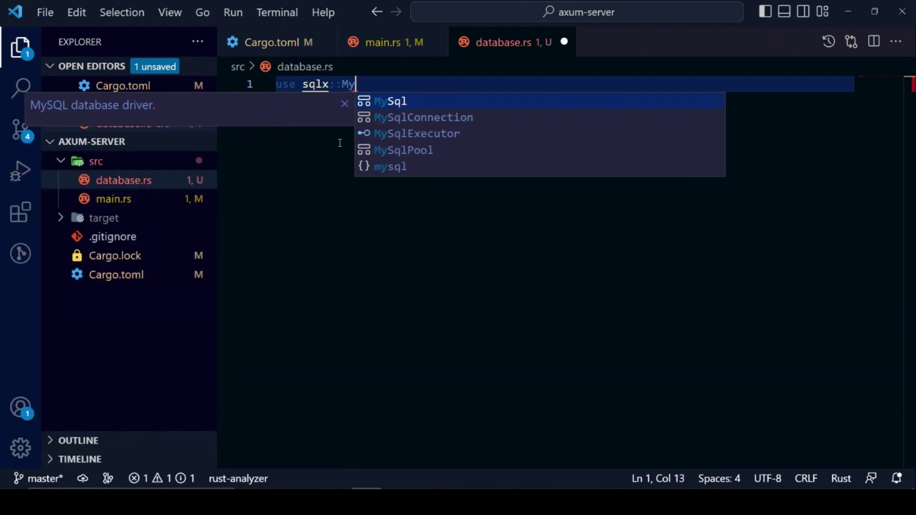
pyautogui.press('Down')
pyautogui.press('Down')
pyautogui.press('Down')
pyautogui.press('Return')
pyautogui.write(';')
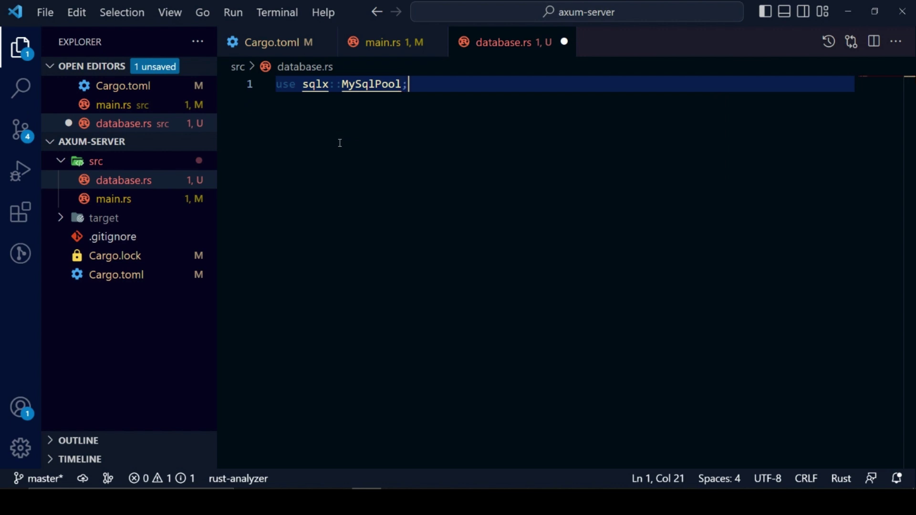
pyautogui.press('Return')
pyautogui.press('Return')
pyautogui.press('Return')
pyautogui.write('pub ')
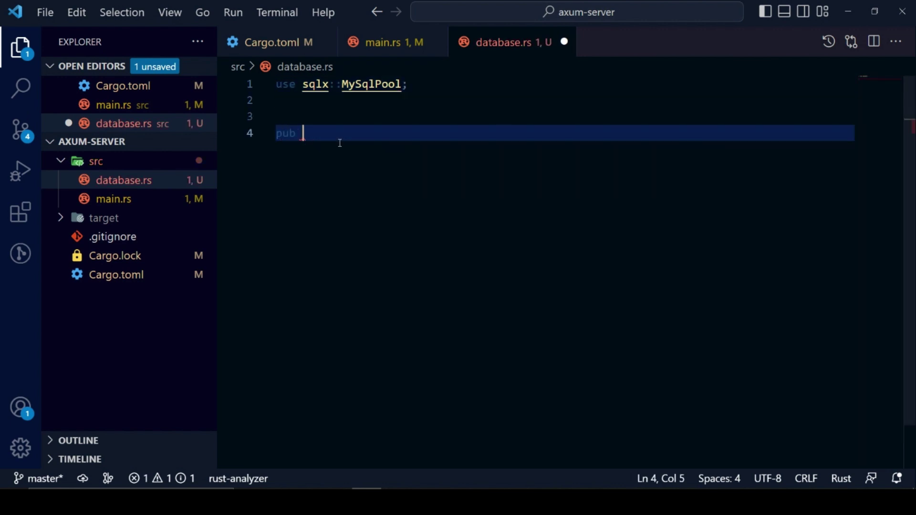
pyautogui.write('async')
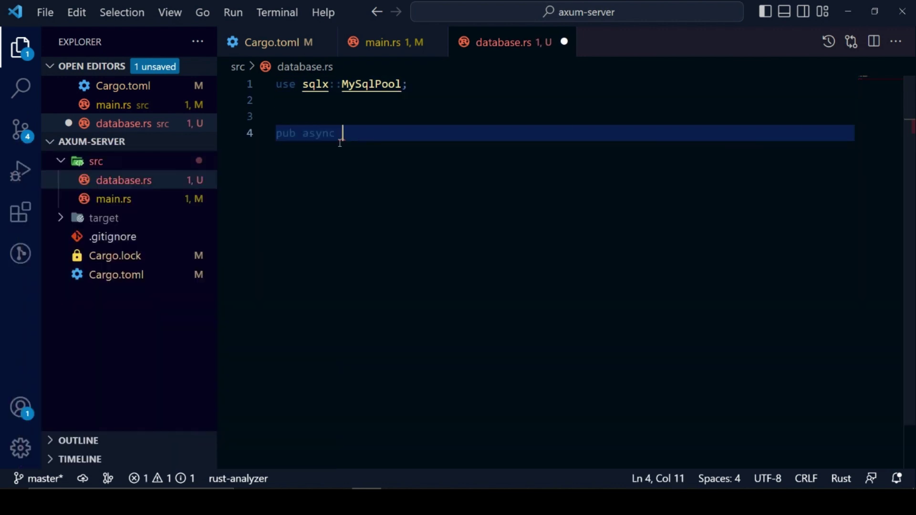
pyautogui.write(' fn ')
pyautogui.write('database')
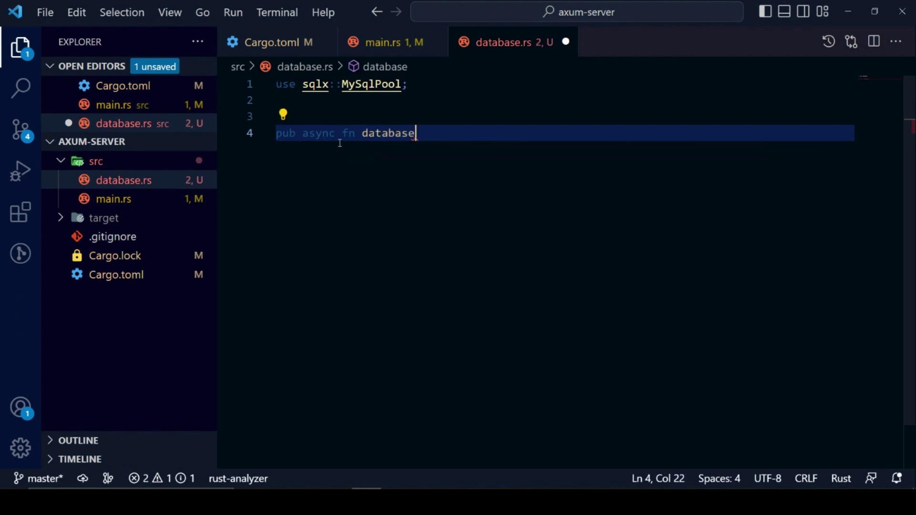
pyautogui.write('_con')
pyautogui.write('nnectio')
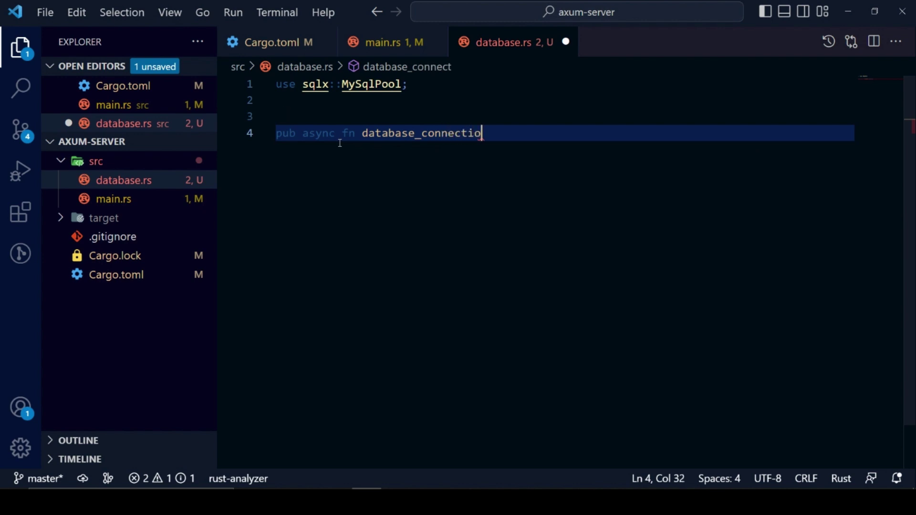
pyautogui.write('n() ->  ')
pyautogui.write('Res')
# Step: Declare an empty pub async fn database_connection() returning Result<MySqlPool, sqlx::Error>
pyautogui.press('Tab')
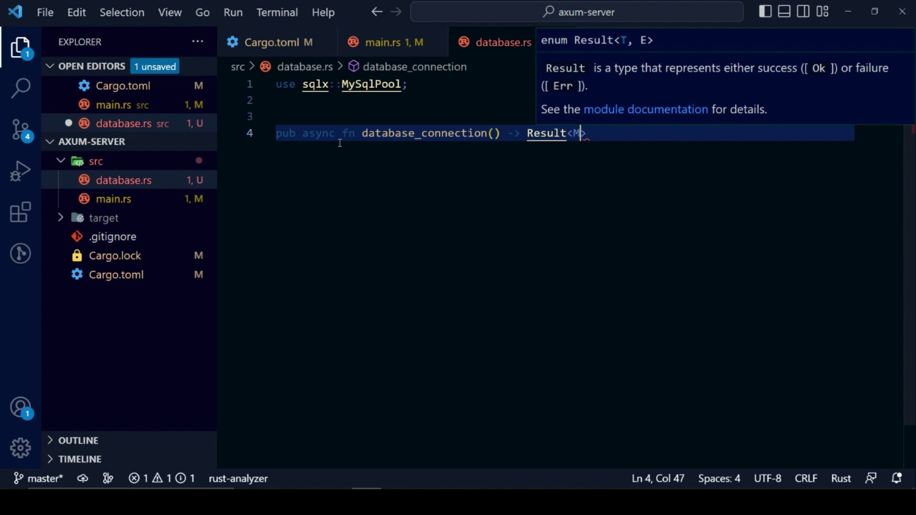
pyautogui.press('Tab')
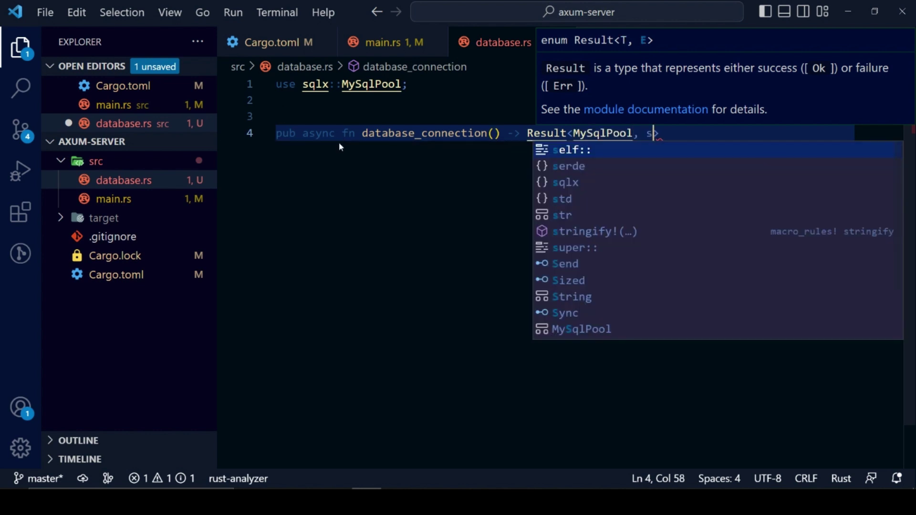
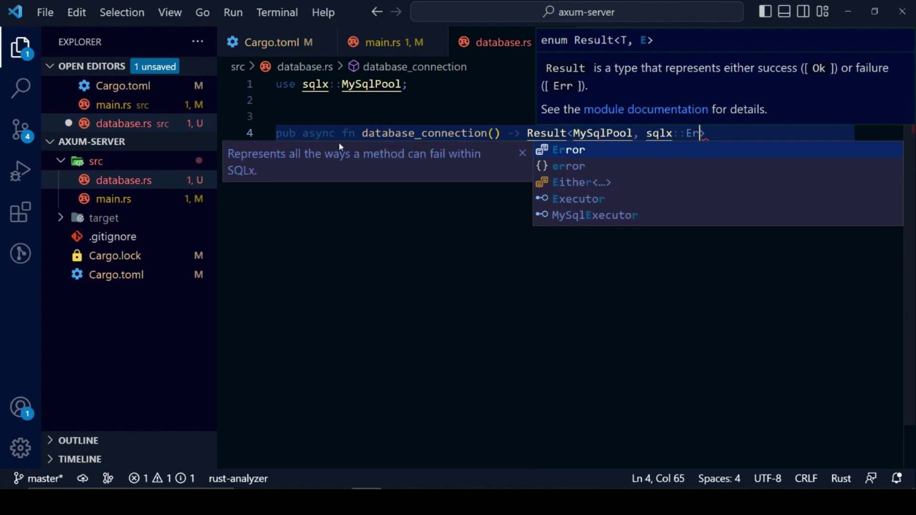
pyautogui.press('Tab')
pyautogui.press('End')
pyautogui.press('Return')
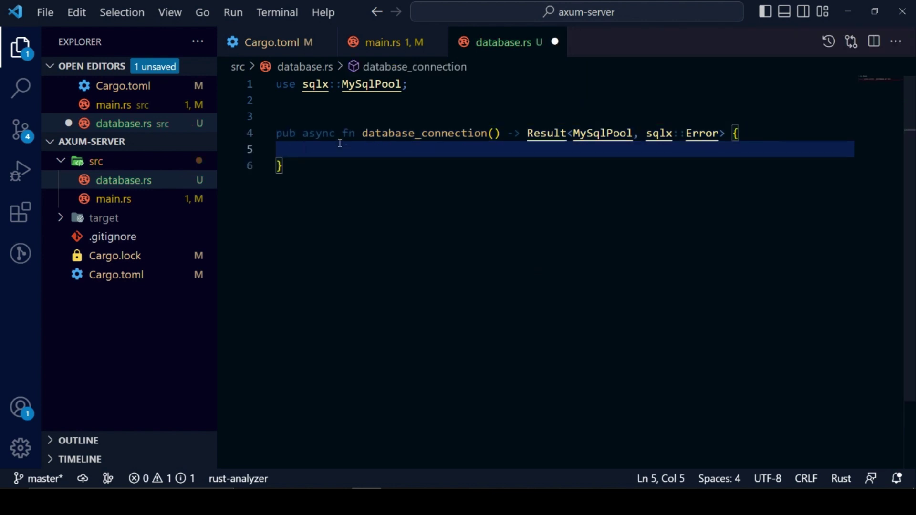
pyautogui.press('Tab')
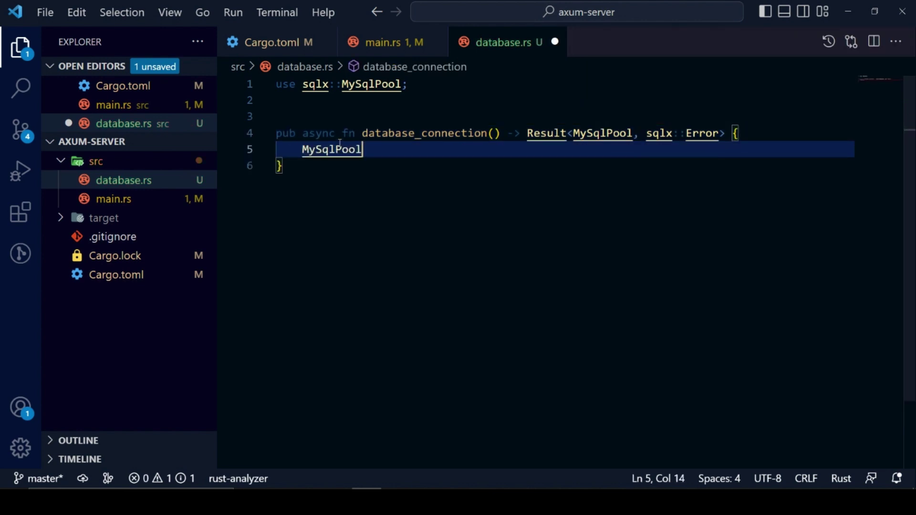
pyautogui.press('Tab')
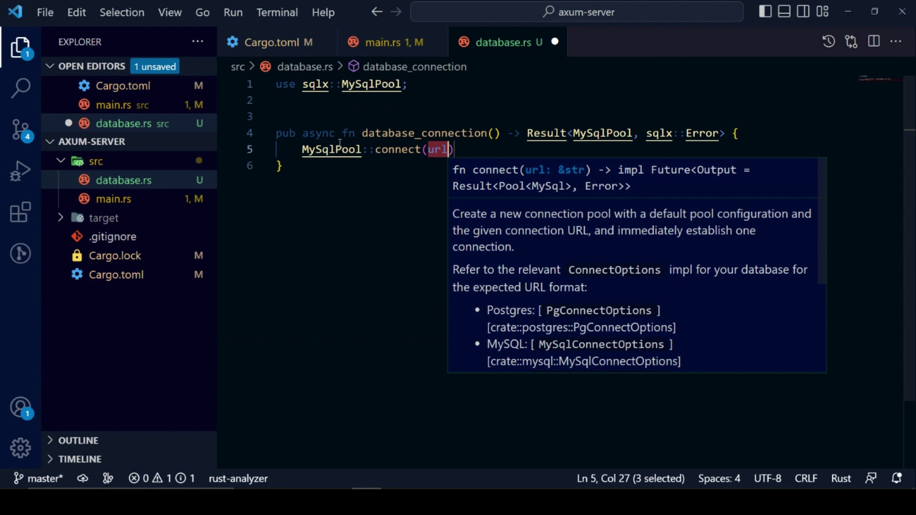
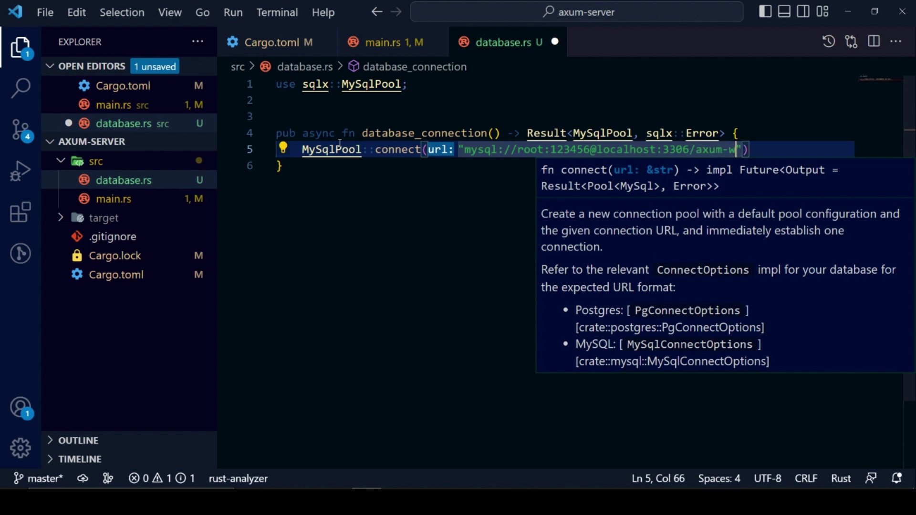
pyautogui.hotkey('ctrl', 's')
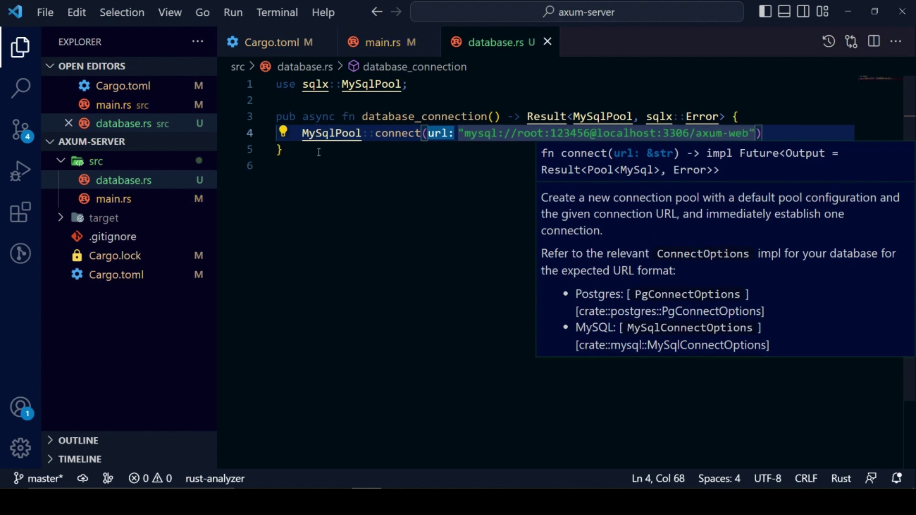
# Step: Reopen main.rs and insert a blank line inside main
pyautogui.hotkey('ctrl', 'p')
pyautogui.press('Down')
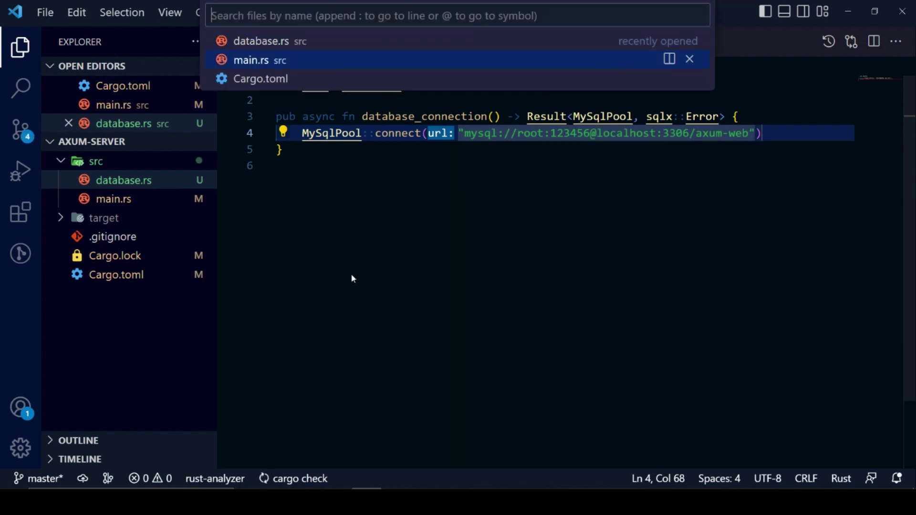
pyautogui.press('Return')
pyautogui.scroll(-2, 409, 290)
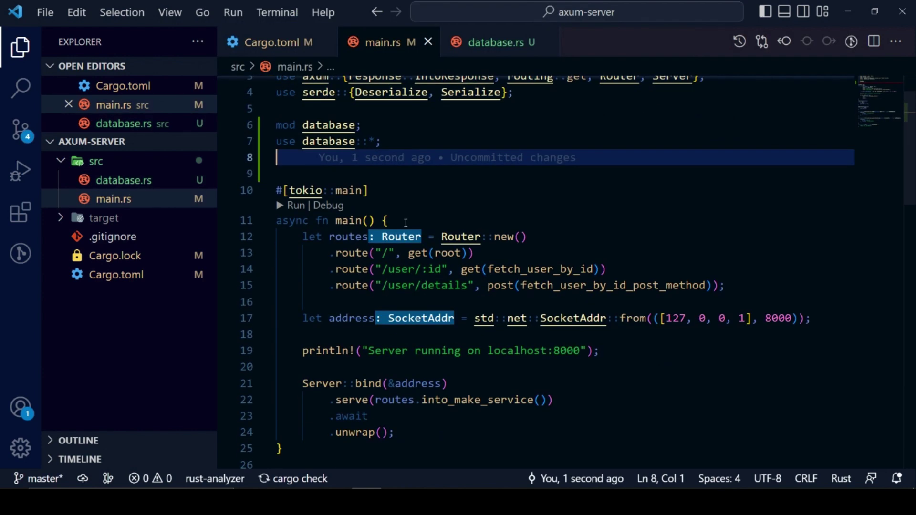
pyautogui.click(405, 275)
pyautogui.press('Return')
pyautogui.press('Return')
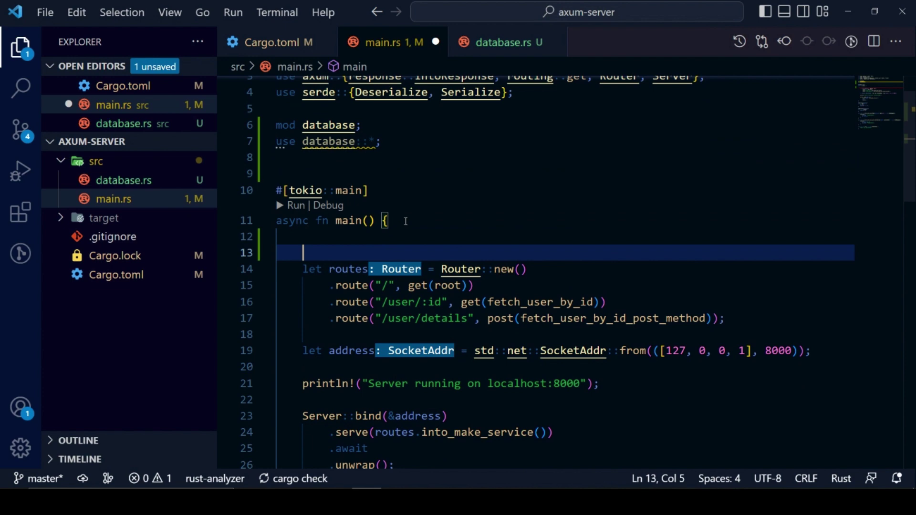
pyautogui.press('Up')
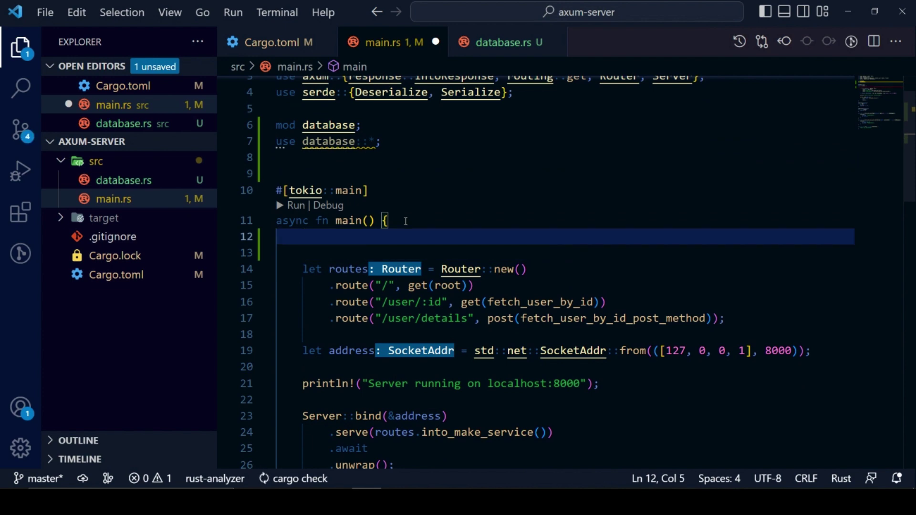
# Step: Write let db = database_connection().await.expect("Failed to connect to Database") in main
pyautogui.press('Down')
pyautogui.write('let ')
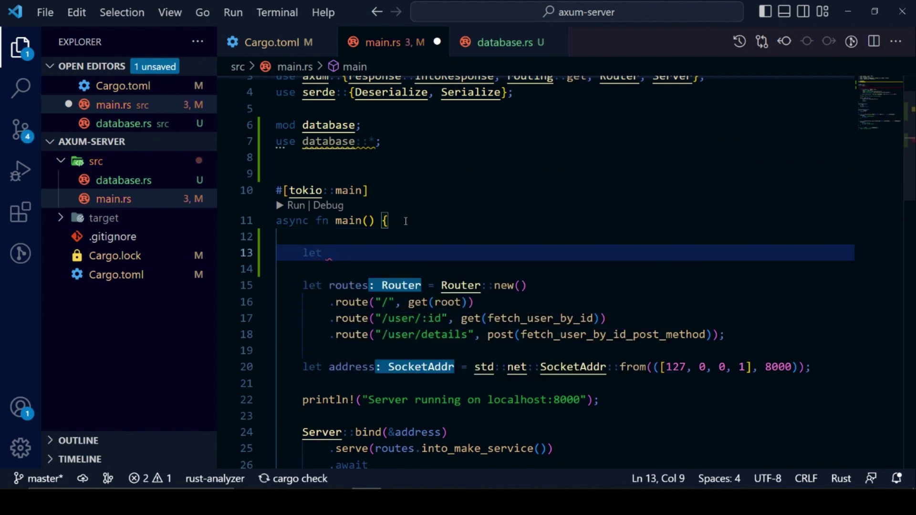
pyautogui.write('db =')
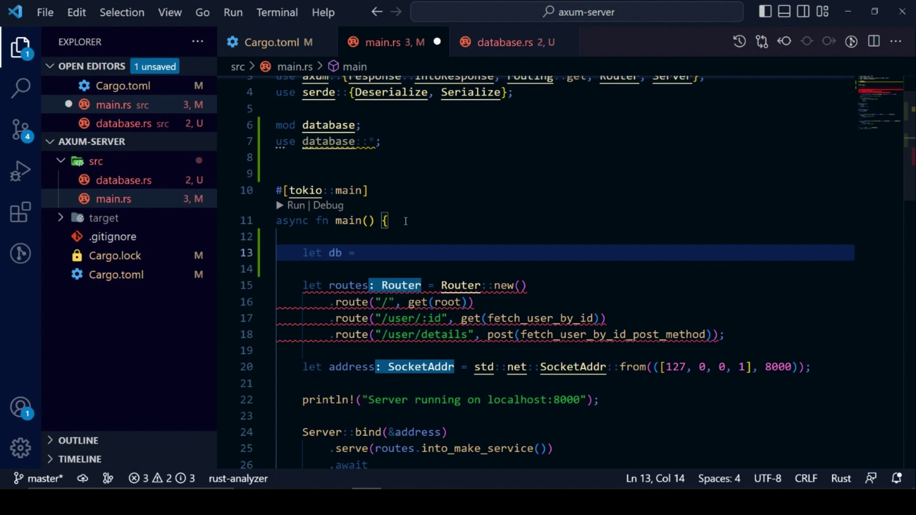
pyautogui.write(' data')
pyautogui.press('Tab')
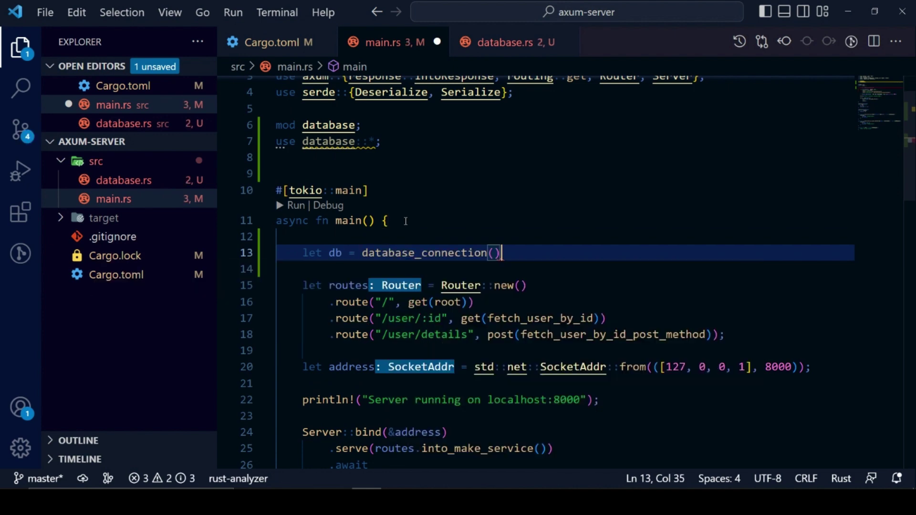
pyautogui.write('.aw')
pyautogui.press('Tab')
pyautogui.write('.')
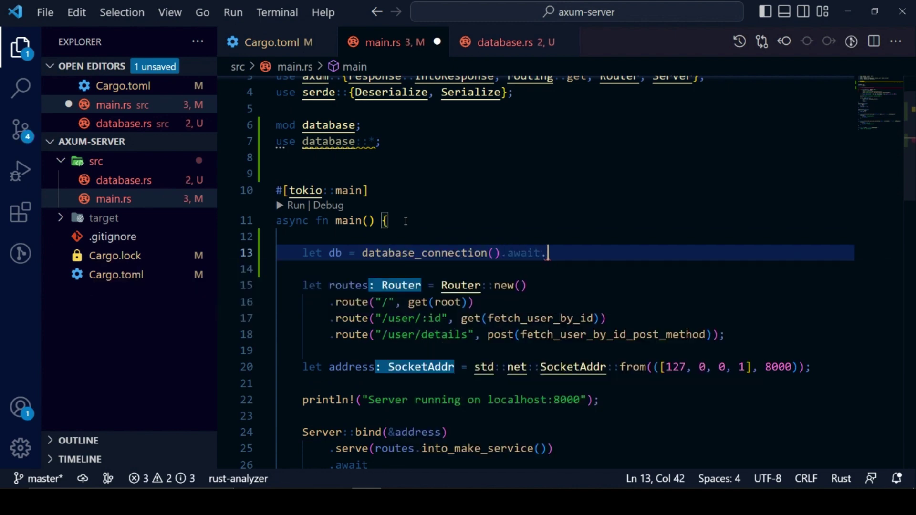
pyautogui.write('exp')
pyautogui.press('Tab')
pyautogui.press('BackSpace')
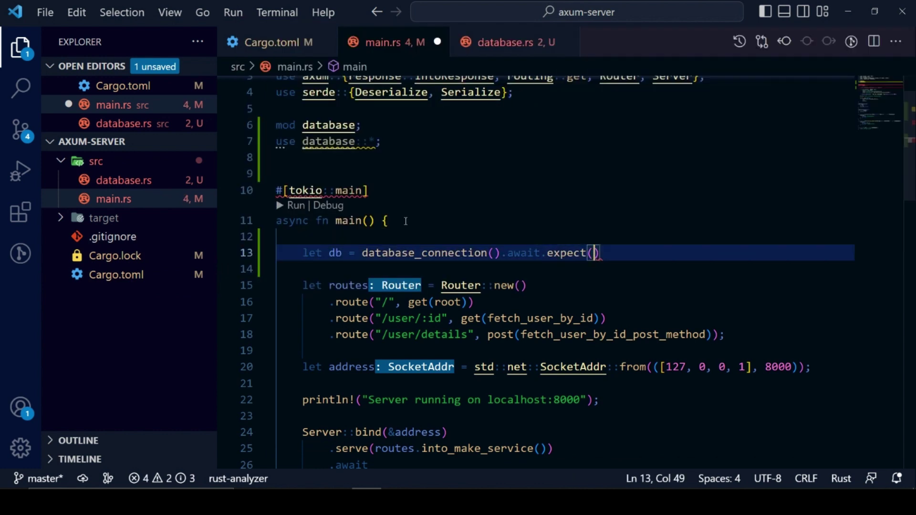
pyautogui.write('"')
pyautogui.write('Failed t')
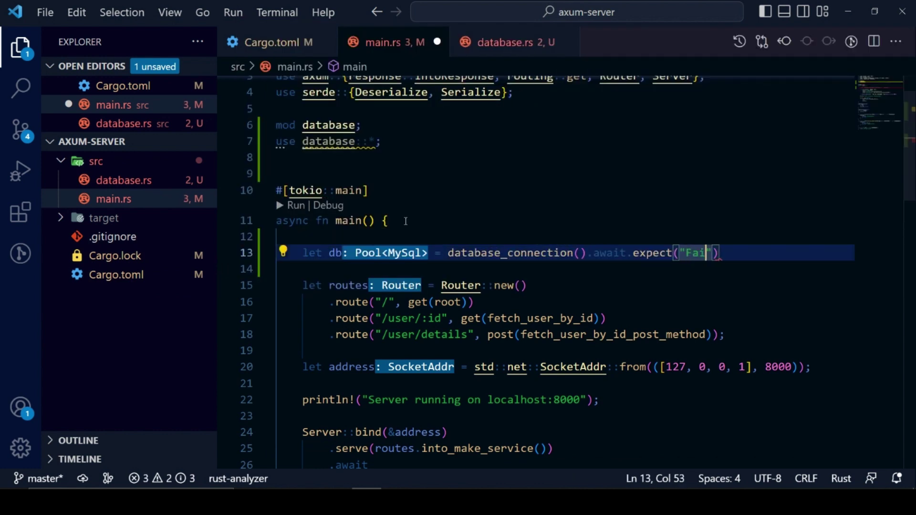
pyautogui.write('o connect ')
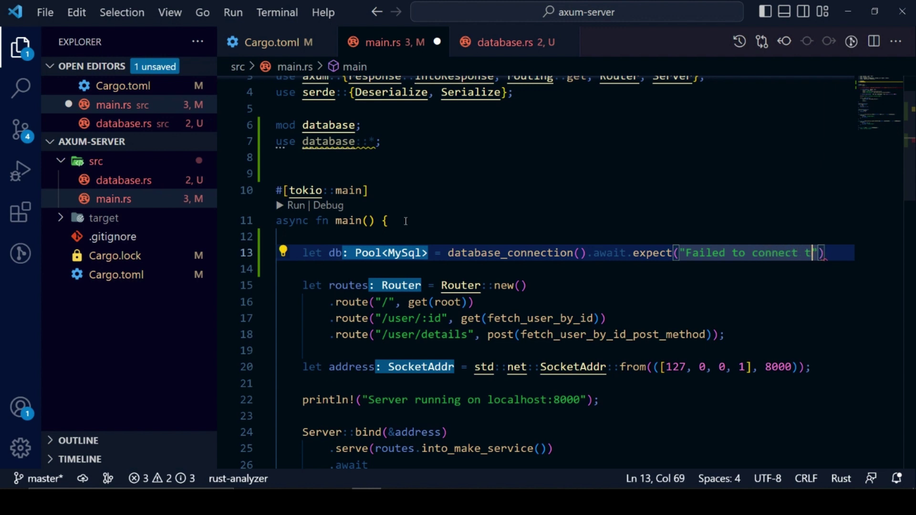
pyautogui.write('to Datab')
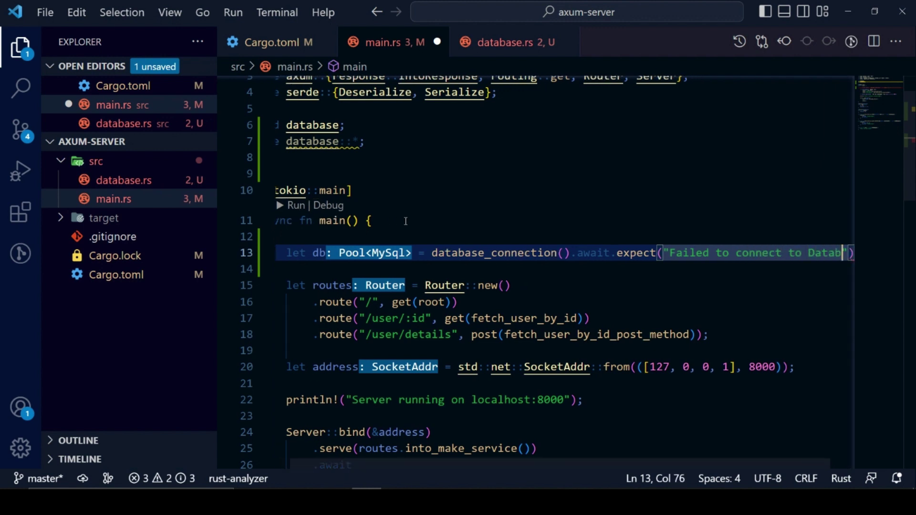
pyautogui.write('ase");')
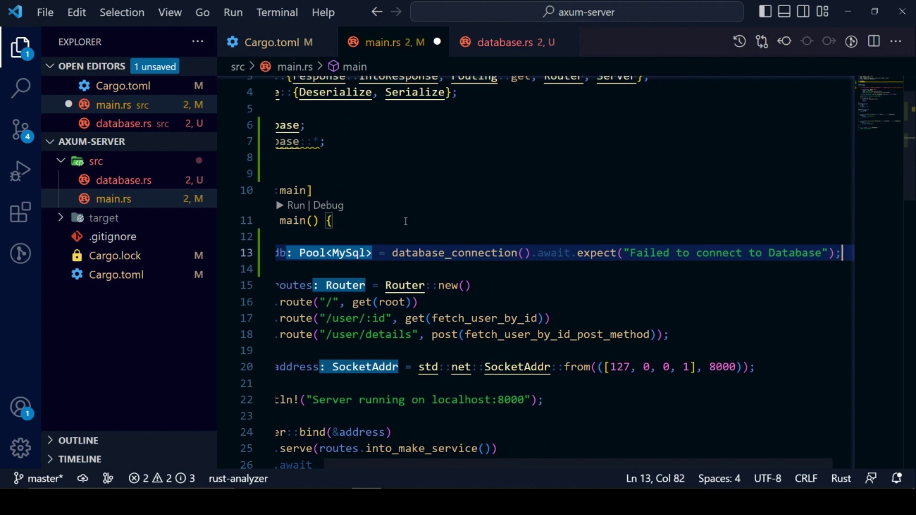
# Step: Save and format main.rs, then drop the route chain's semicolon to extend it
pyautogui.hotkey('ctrl', 's')
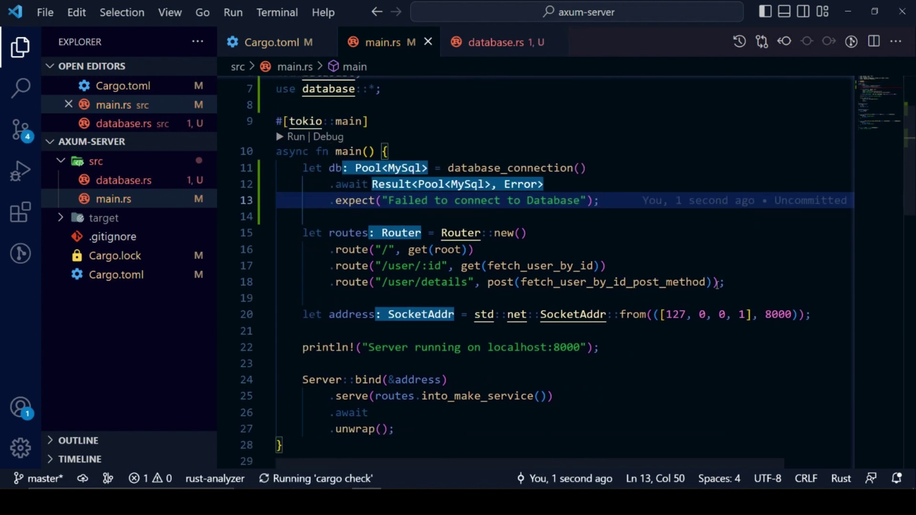
pyautogui.click(726, 281)
pyautogui.press('BackSpace')
pyautogui.press('Return')
pyautogui.press('Return')
# Step: End the routes chain with .with_state(db) and save main.rs
pyautogui.press('BackSpace')
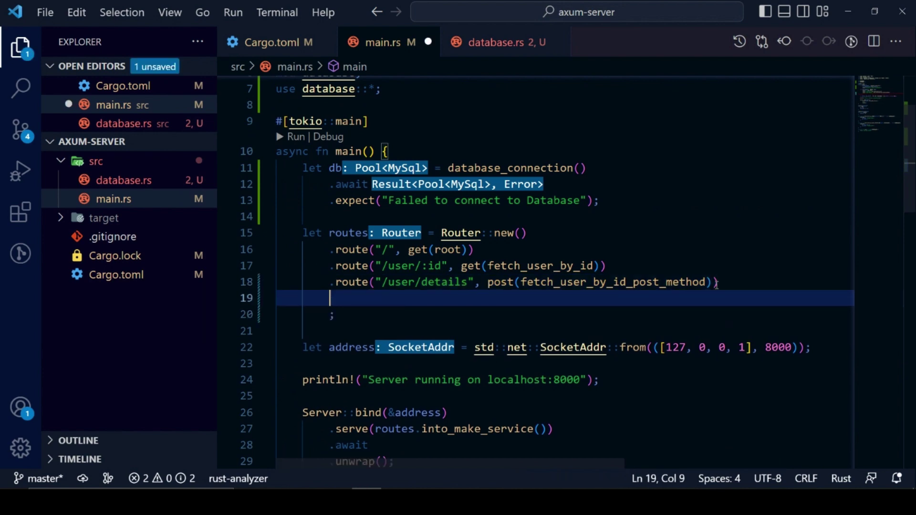
pyautogui.write('.w')
pyautogui.press('Tab')
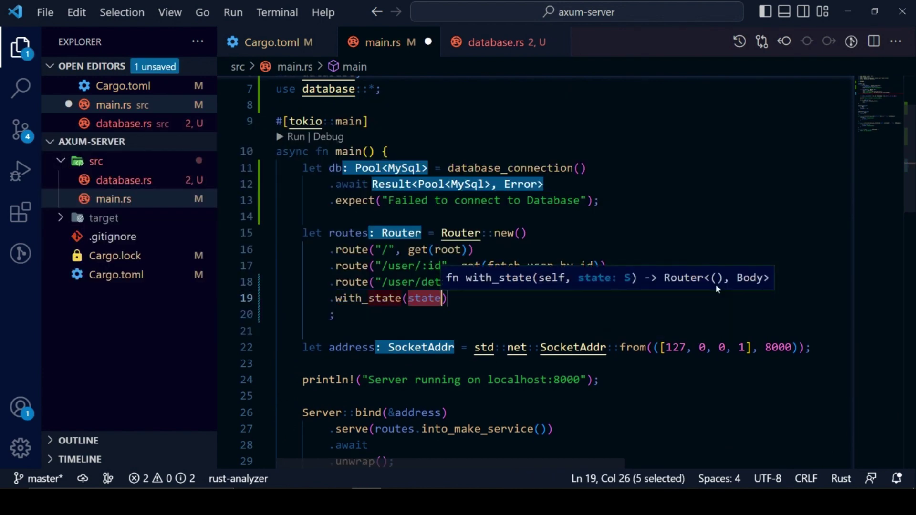
pyautogui.write('db')
pyautogui.hotkey('ctrl', 's')
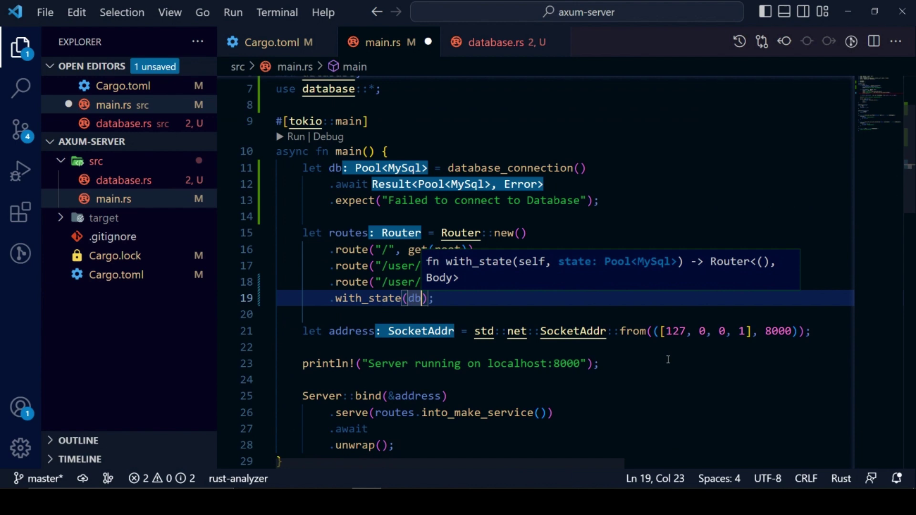
pyautogui.scroll(-3, 668, 360)
pyautogui.scroll(-2, 668, 361)
pyautogui.scroll(-4, 668, 361)
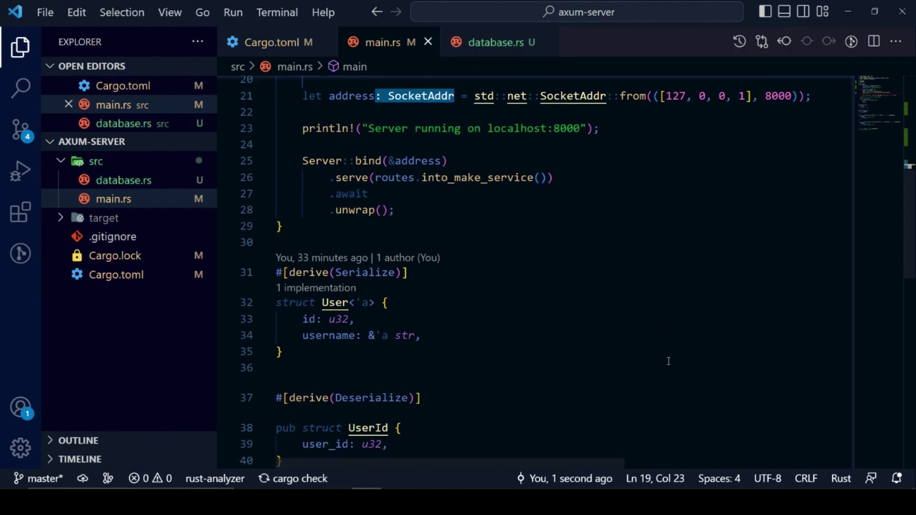
pyautogui.scroll(-4, 669, 361)
pyautogui.scroll(-4, 668, 360)
pyautogui.scroll(-2, 668, 361)
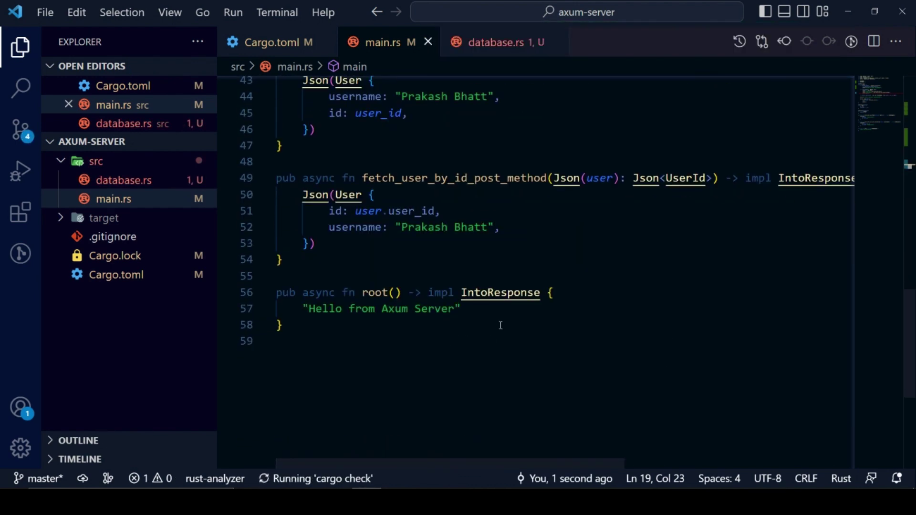
pyautogui.scroll(3, 668, 361)
pyautogui.scroll(8, 586, 343)
pyautogui.scroll(5, 502, 325)
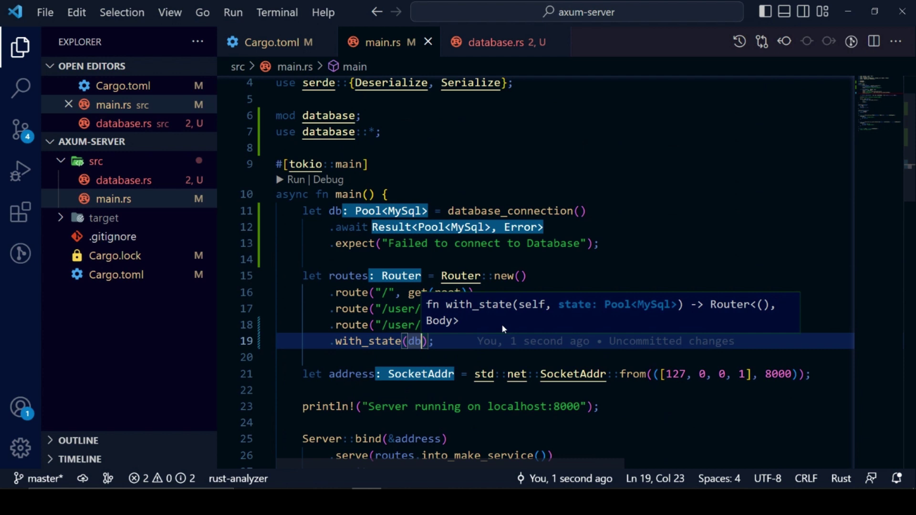
pyautogui.scroll(1, 537, 357)
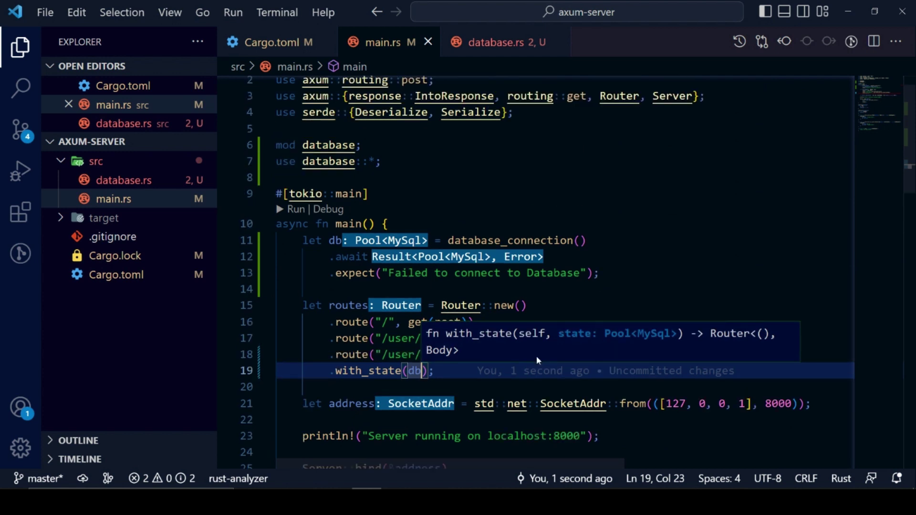
# Step: Await the connect call in database.rs, save it, and return to main.rs
pyautogui.click(124, 180)
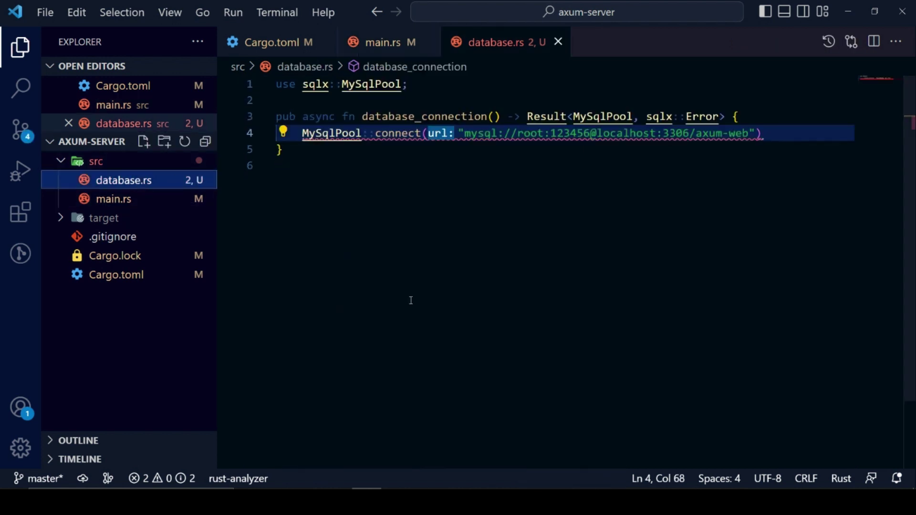
pyautogui.click(773, 132)
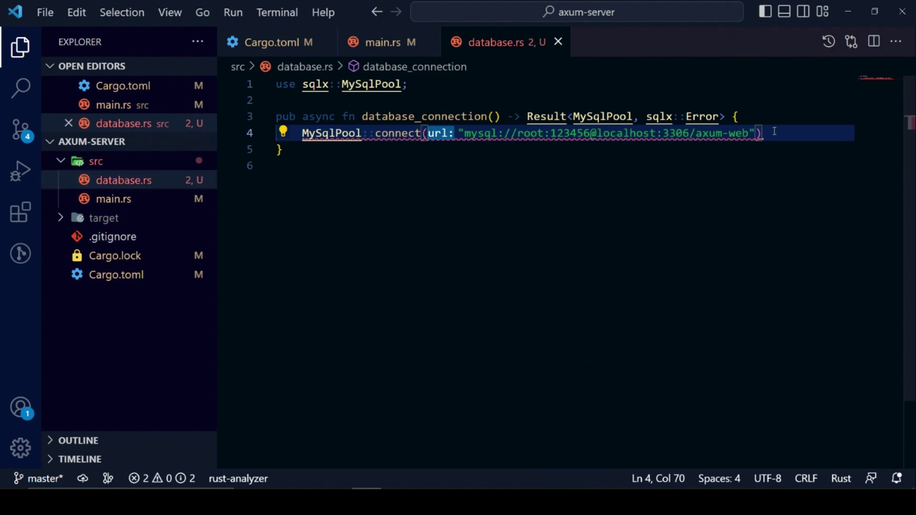
pyautogui.write('.await')
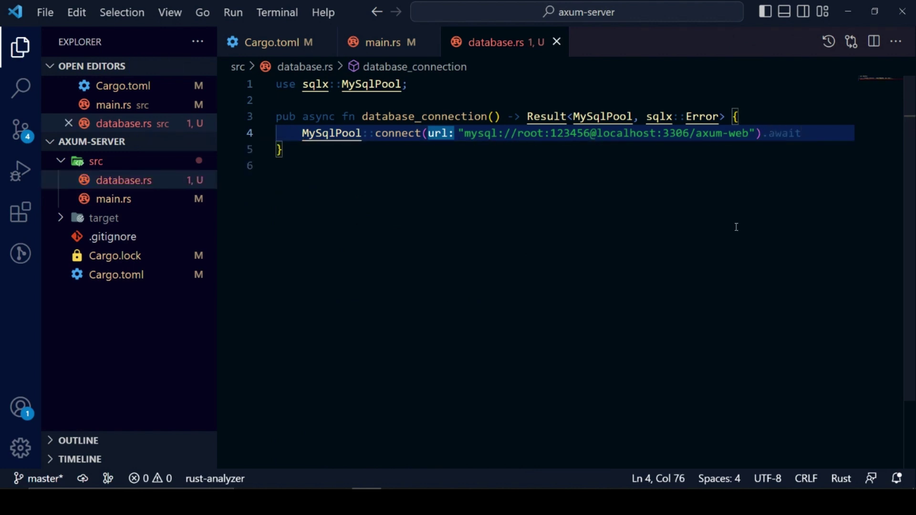
pyautogui.hotkey('ctrl', 's')
pyautogui.hotkey('ctrl', 'pageup')
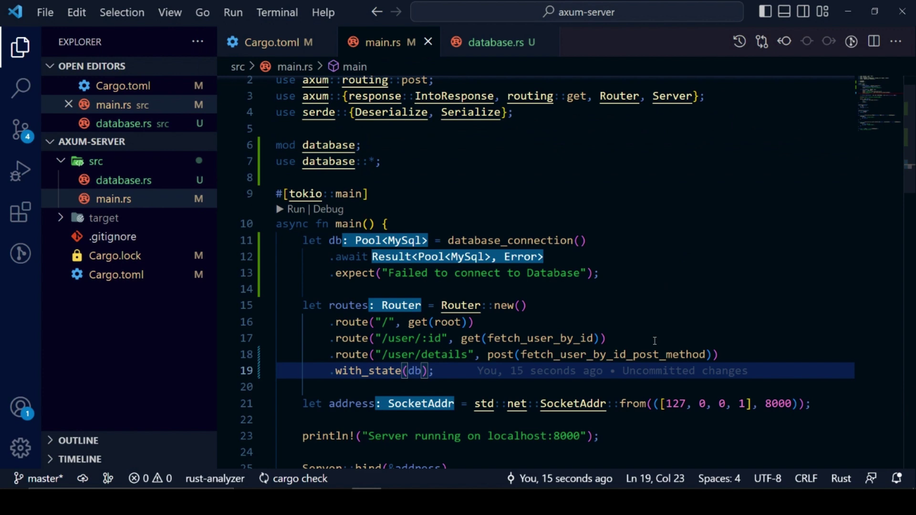
pyautogui.scroll(-5, 653, 341)
pyautogui.scroll(-3, 654, 341)
pyautogui.scroll(-5, 654, 341)
pyautogui.scroll(-3, 654, 340)
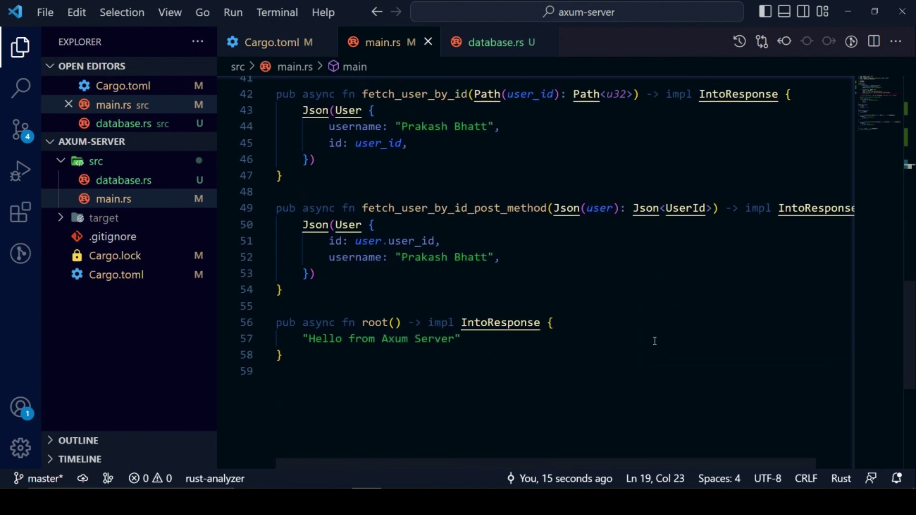
# Step: Give root a State(_db): State<MySqlPool> parameter, import MySqlPool, and save main.rs
pyautogui.click(396, 318)
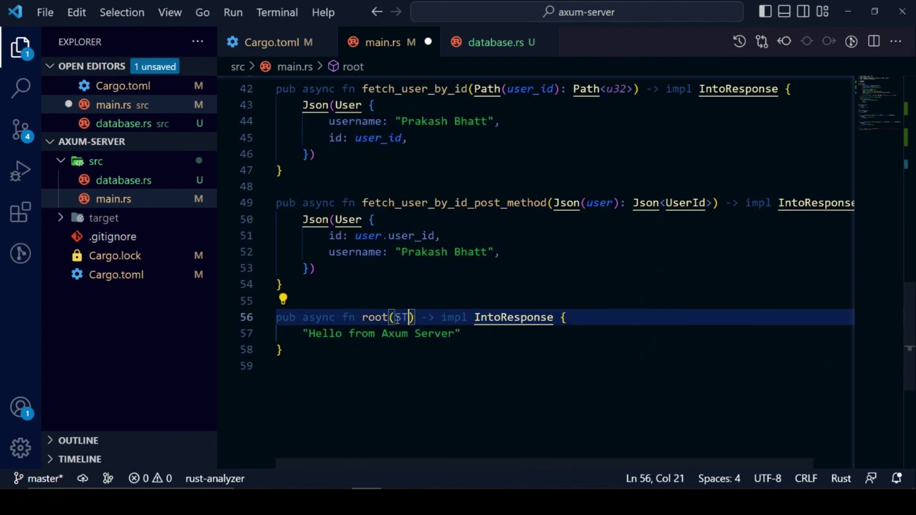
pyautogui.write('sTat')
pyautogui.press('BackSpace')
pyautogui.press('BackSpace')
pyautogui.press('BackSpace')
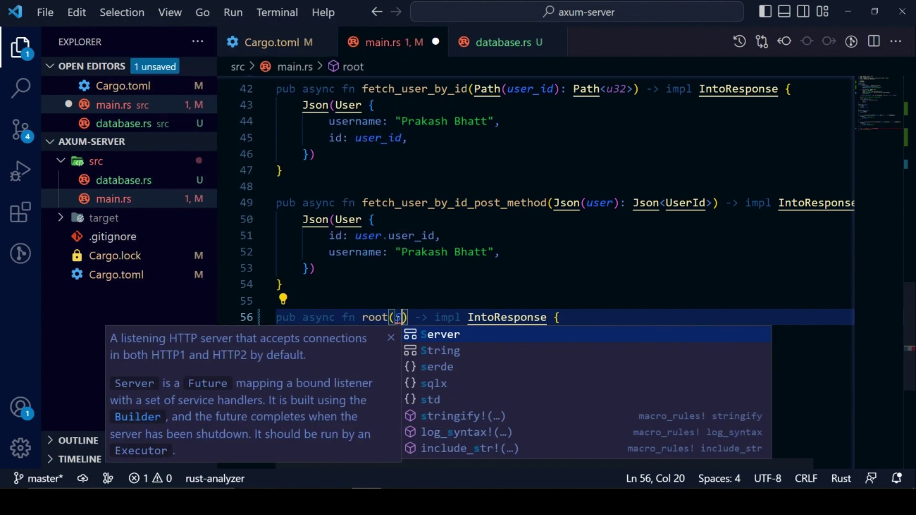
pyautogui.write('tate')
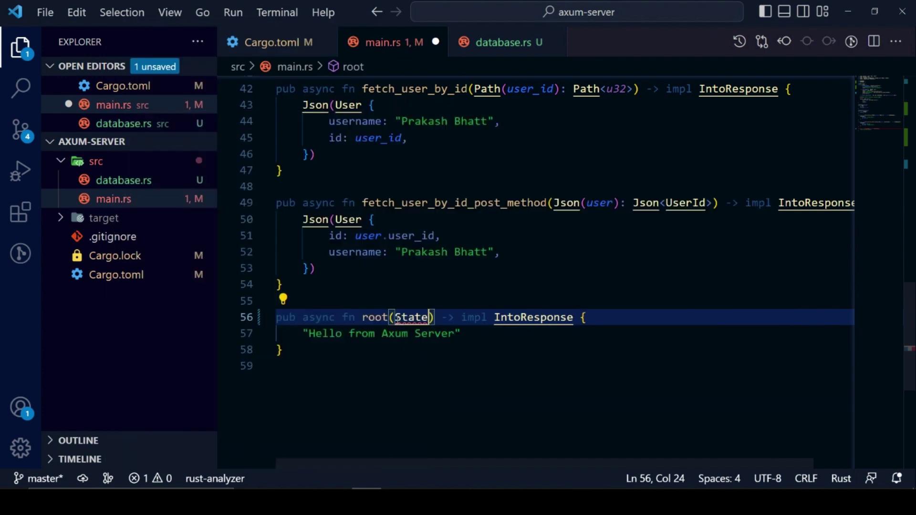
pyautogui.write('(')
pyautogui.write('_db')
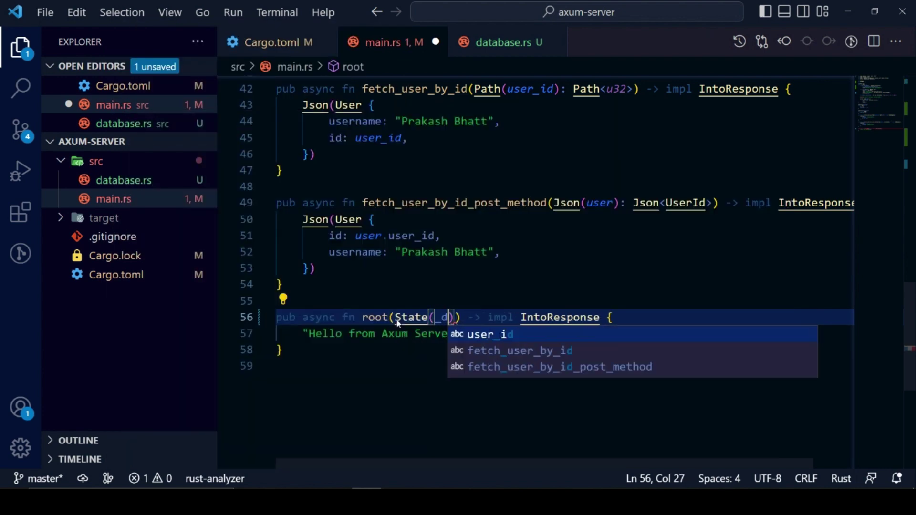
pyautogui.press('Right')
pyautogui.write(': ')
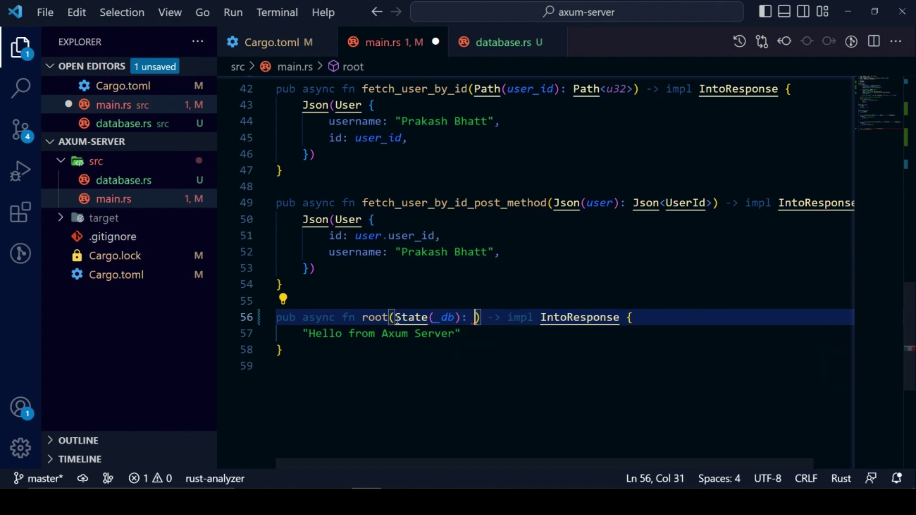
pyautogui.write('STat')
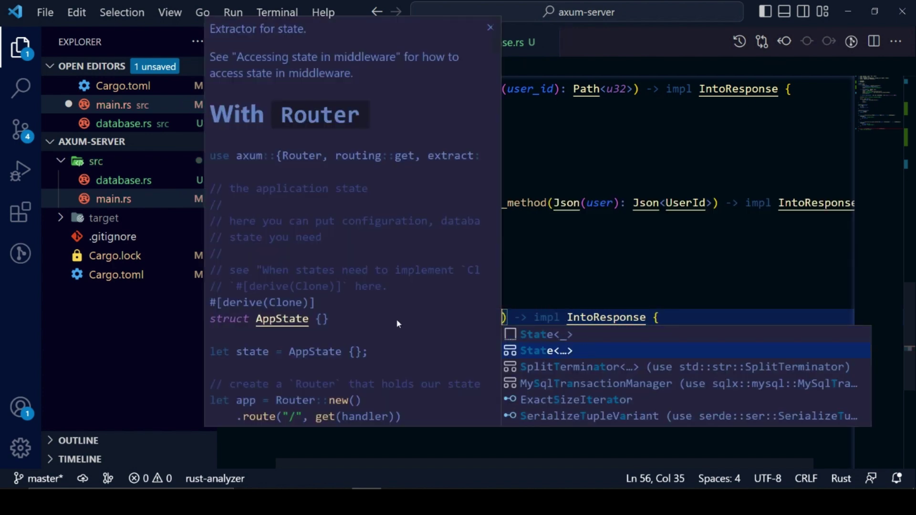
pyautogui.press('Tab')
pyautogui.write('My')
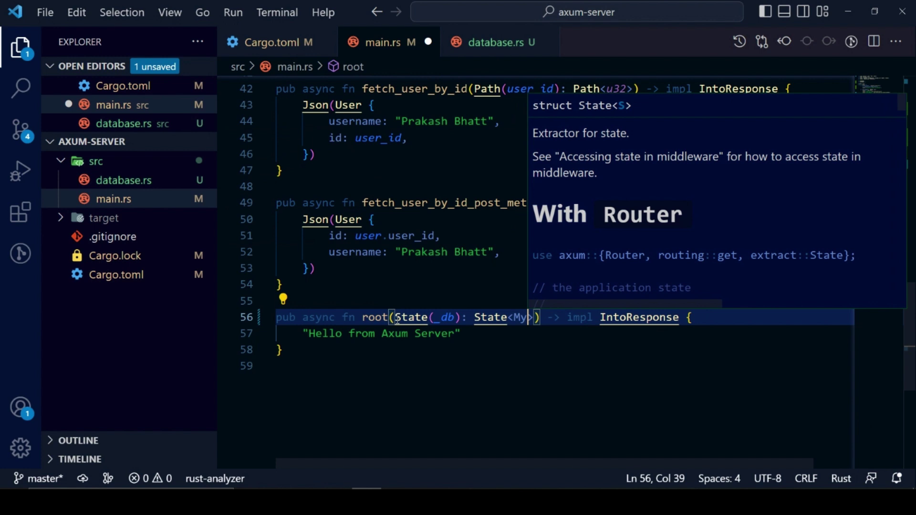
pyautogui.write('Sql')
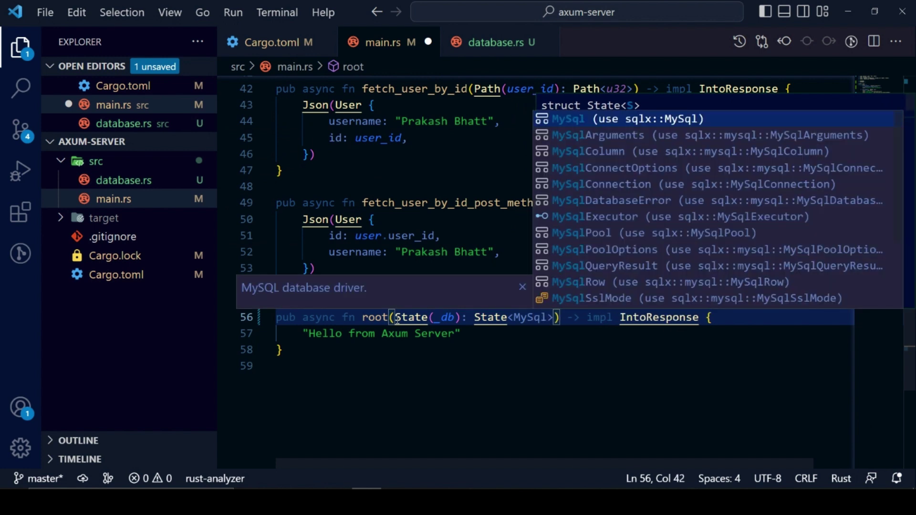
pyautogui.write('Po')
pyautogui.press('Tab')
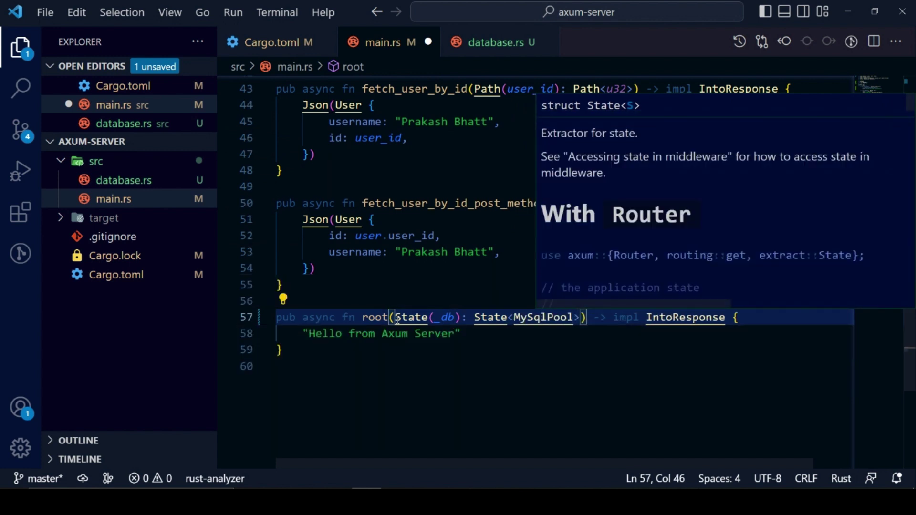
pyautogui.hotkey('ctrl', 's')
pyautogui.click(487, 402)
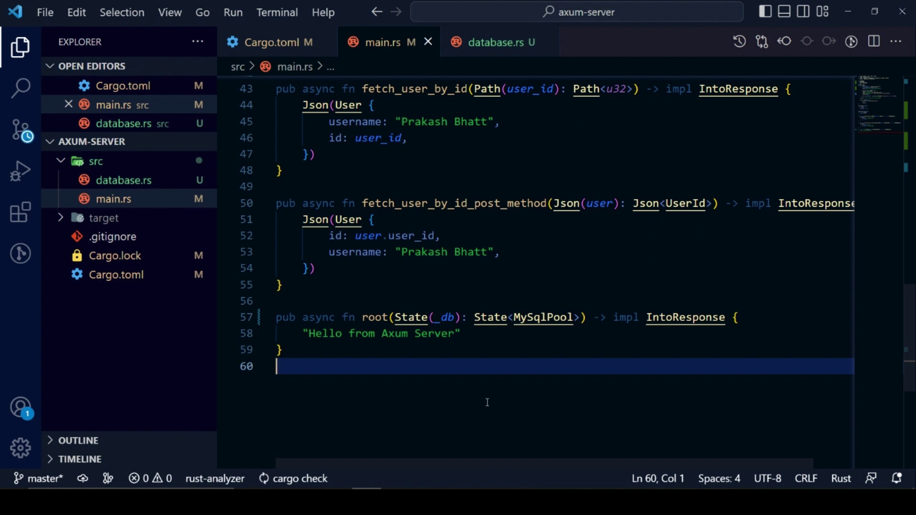
# Step: Clear the integrated terminal and run cargo run to serve on localhost:8000
pyautogui.hotkey('ctrl', '`')
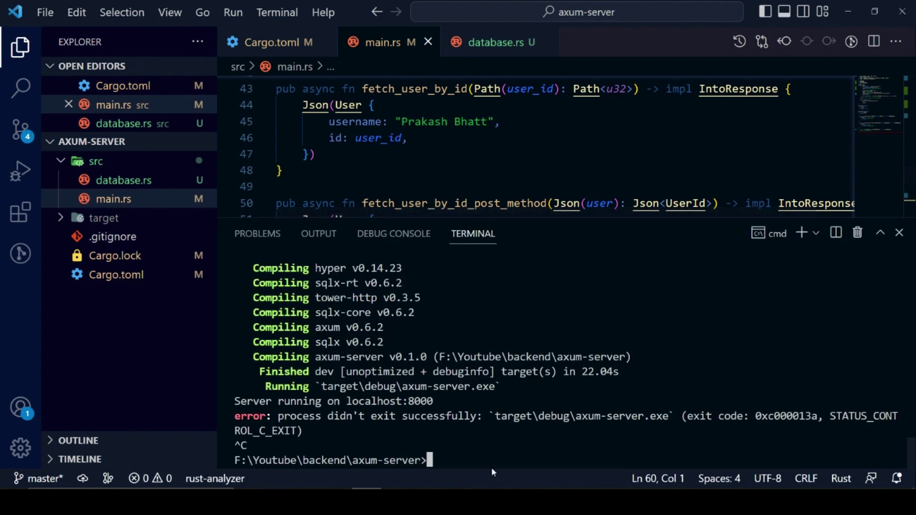
pyautogui.write('cls')
pyautogui.press('Return')
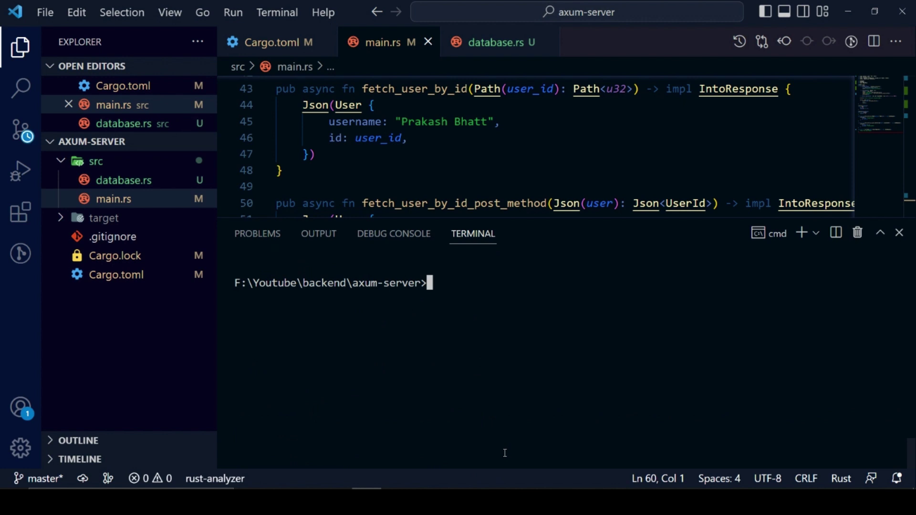
pyautogui.write('cargo')
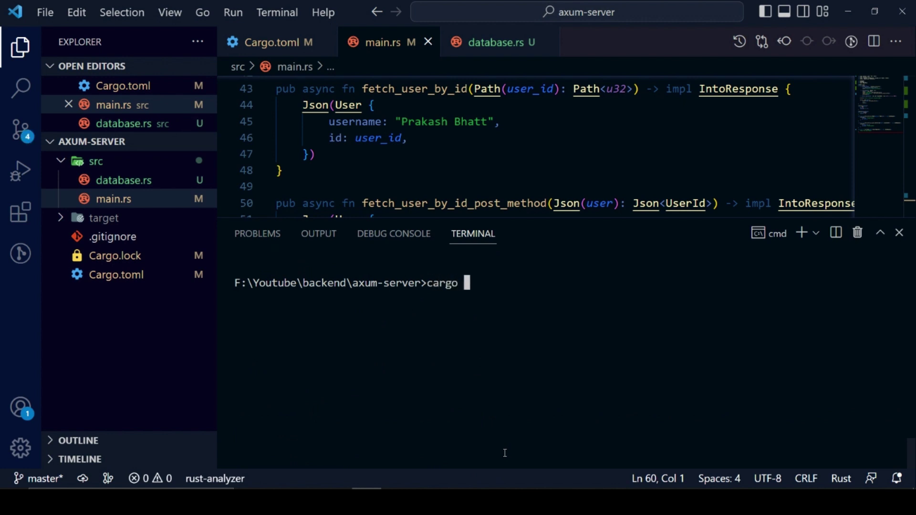
pyautogui.write(' run')
pyautogui.press('Return')
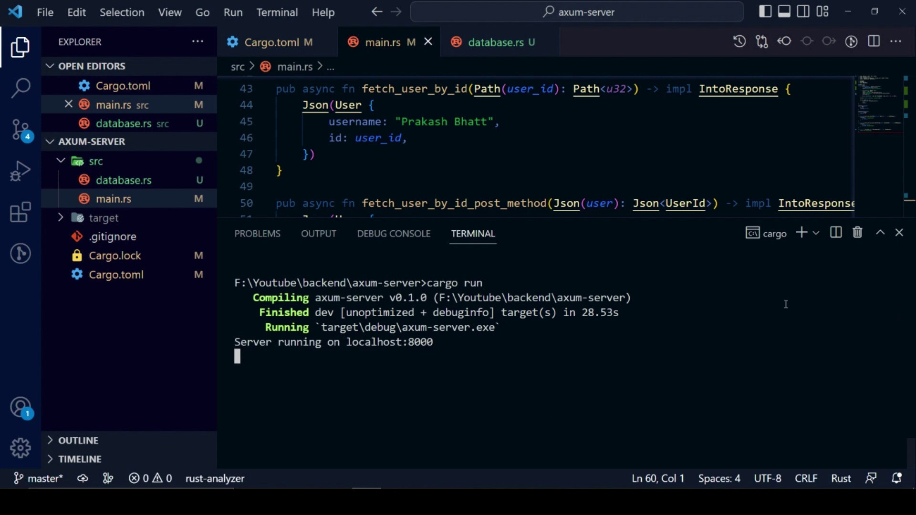
# Step: Run curl localhost:8000 in a new terminal and compare its reply with root's greeting
pyautogui.click(799, 233)
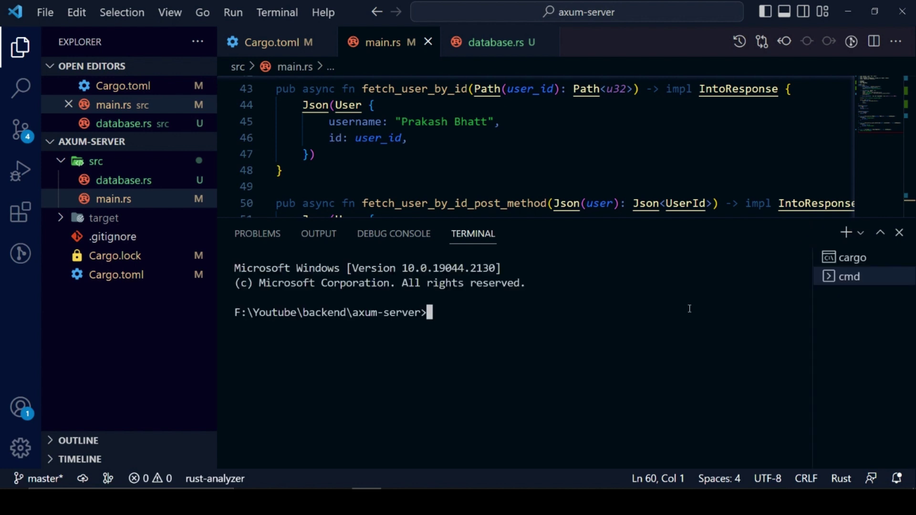
pyautogui.write('curl loca')
pyautogui.write('lhost')
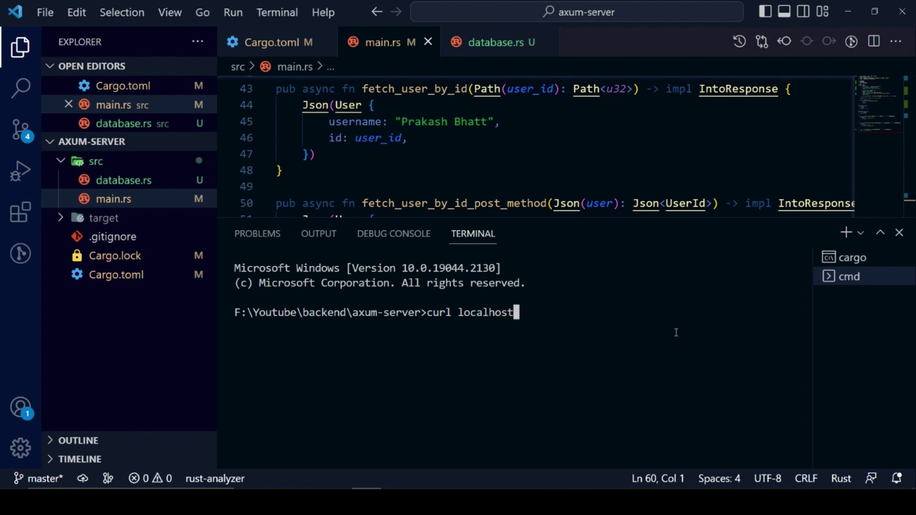
pyautogui.write(':8000')
pyautogui.press('Return')
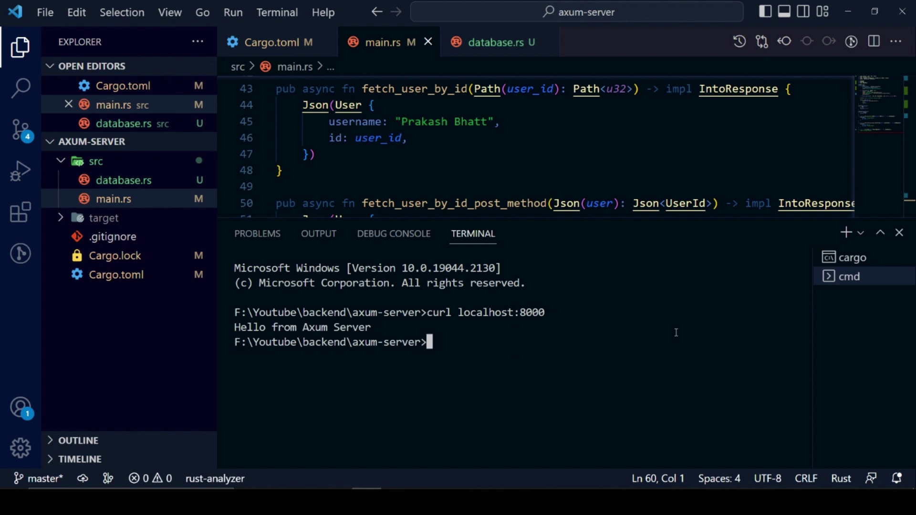
pyautogui.moveTo(373, 327); pyautogui.dragTo(240, 327)
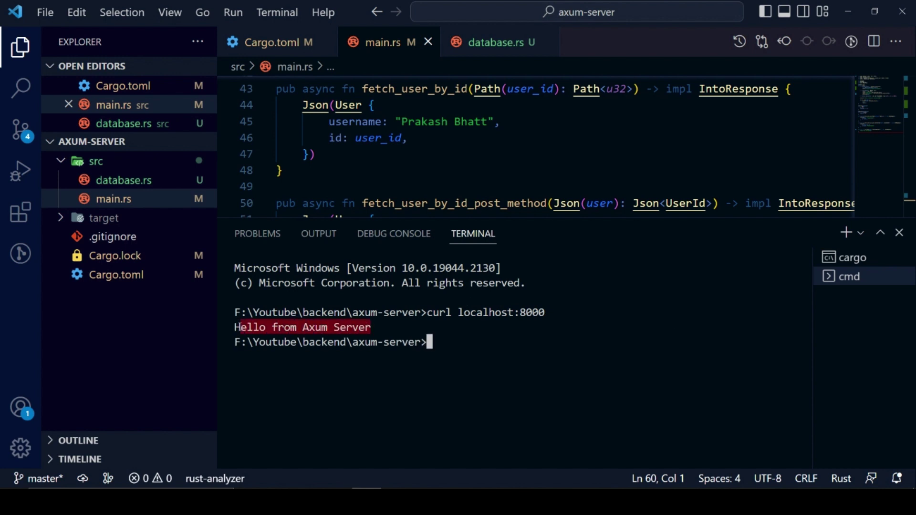
pyautogui.scroll(-2, 473, 158)
pyautogui.scroll(-2, 472, 157)
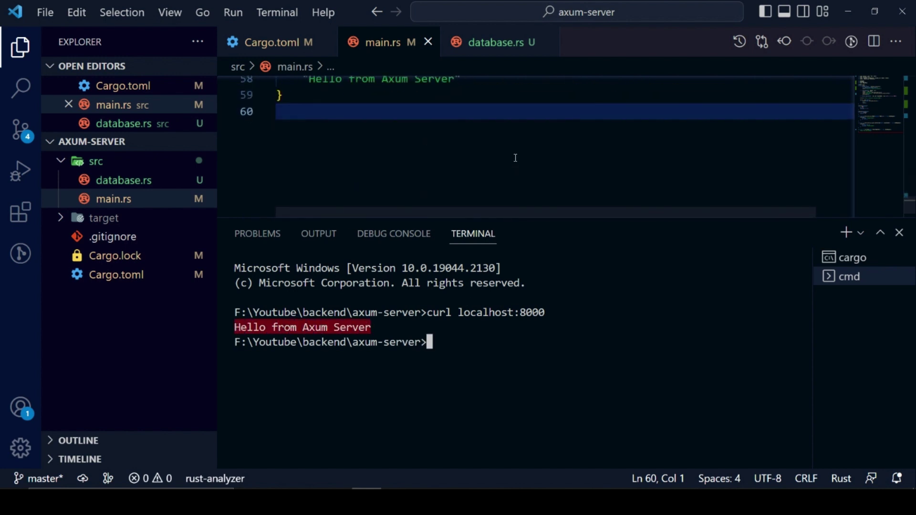
pyautogui.scroll(-1, 472, 157)
pyautogui.moveTo(461, 141); pyautogui.dragTo(306, 140)
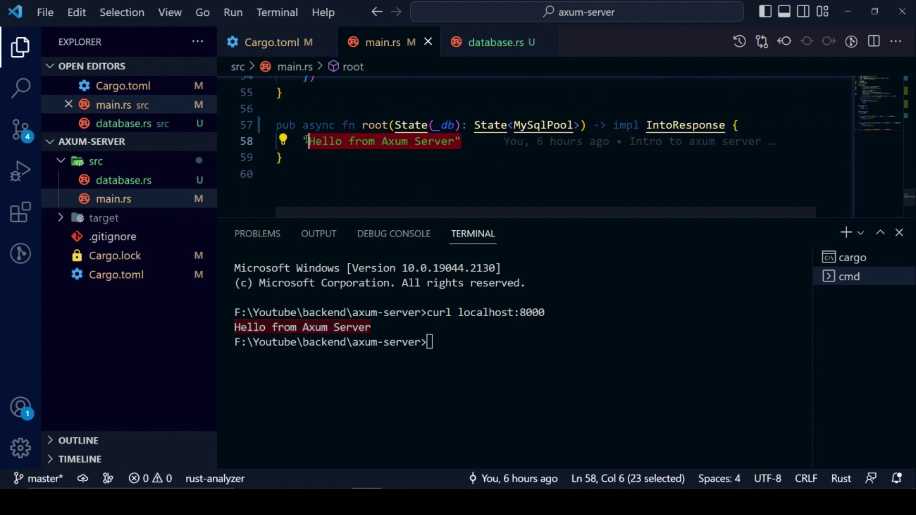